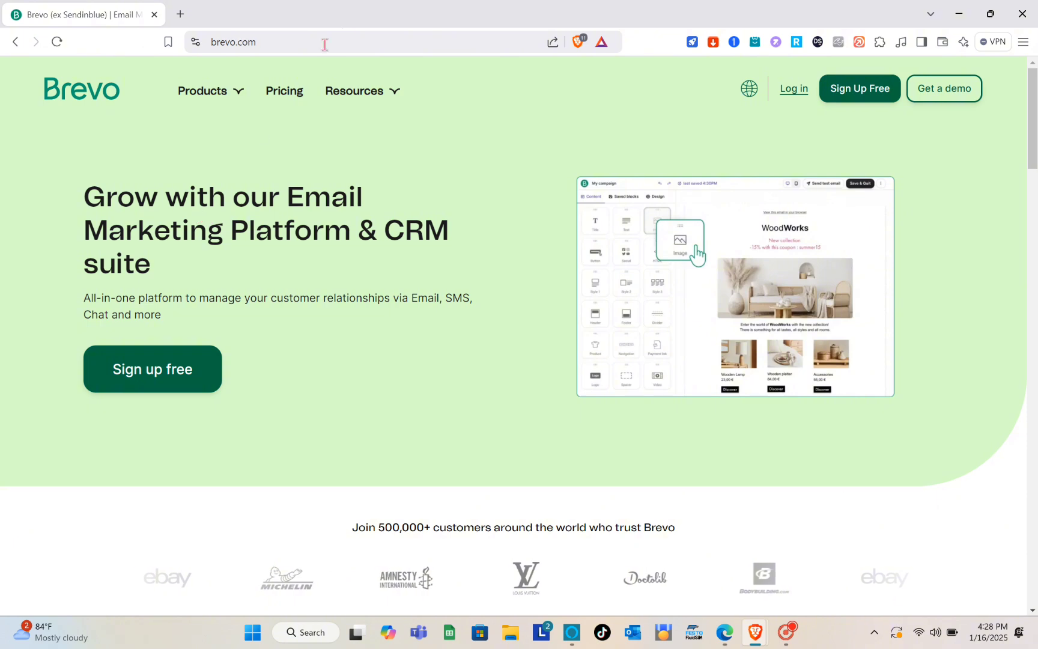
- Search the web for "brevo" and open the official Brevo website from the results
{"action": "left_click", "coordinate": [313, 40]}
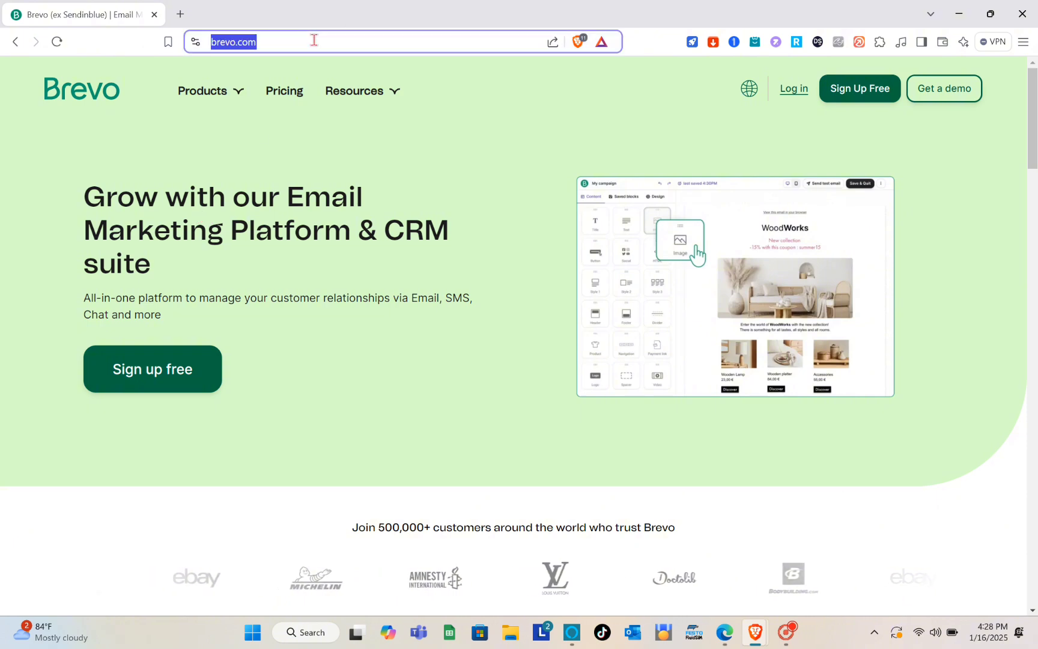
{"action": "type", "text": "brevo"}
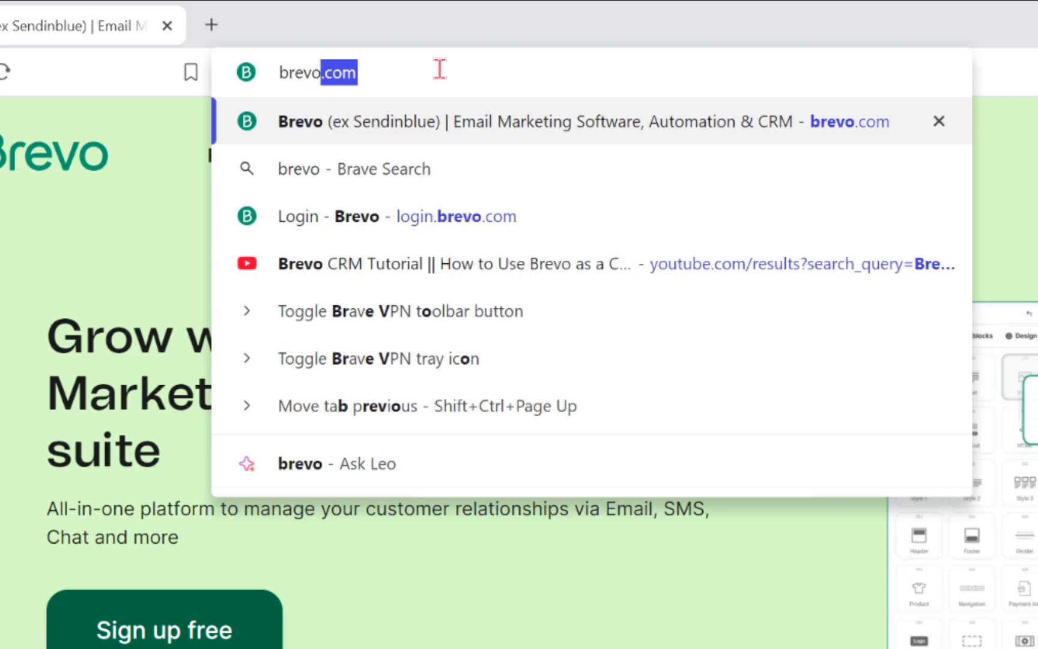
{"action": "key", "text": "Return"}
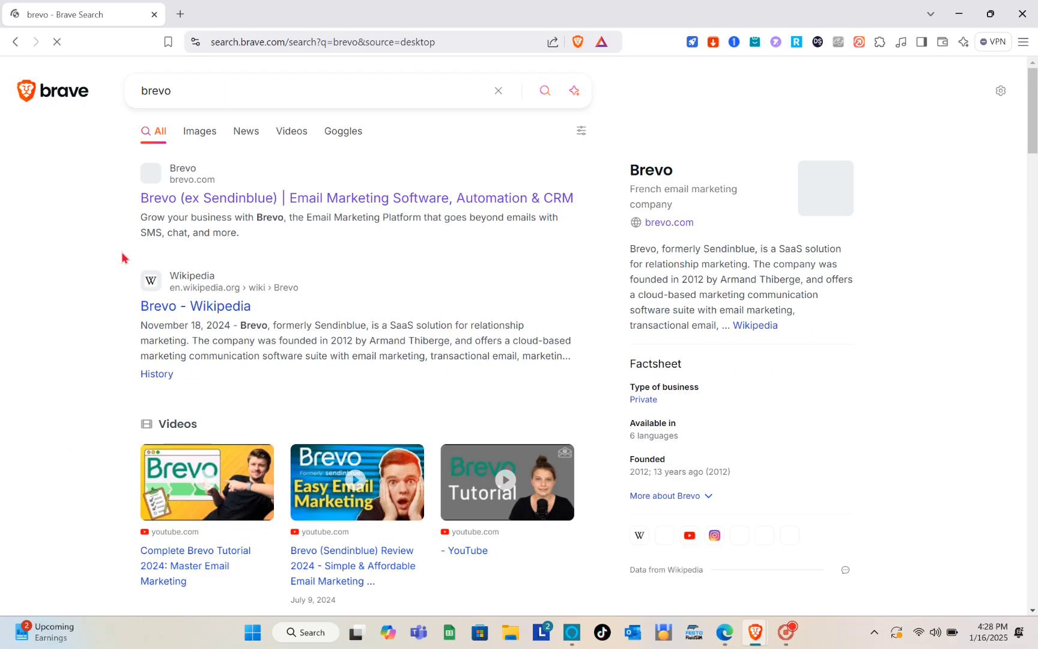
{"action": "left_click", "coordinate": [162, 176]}
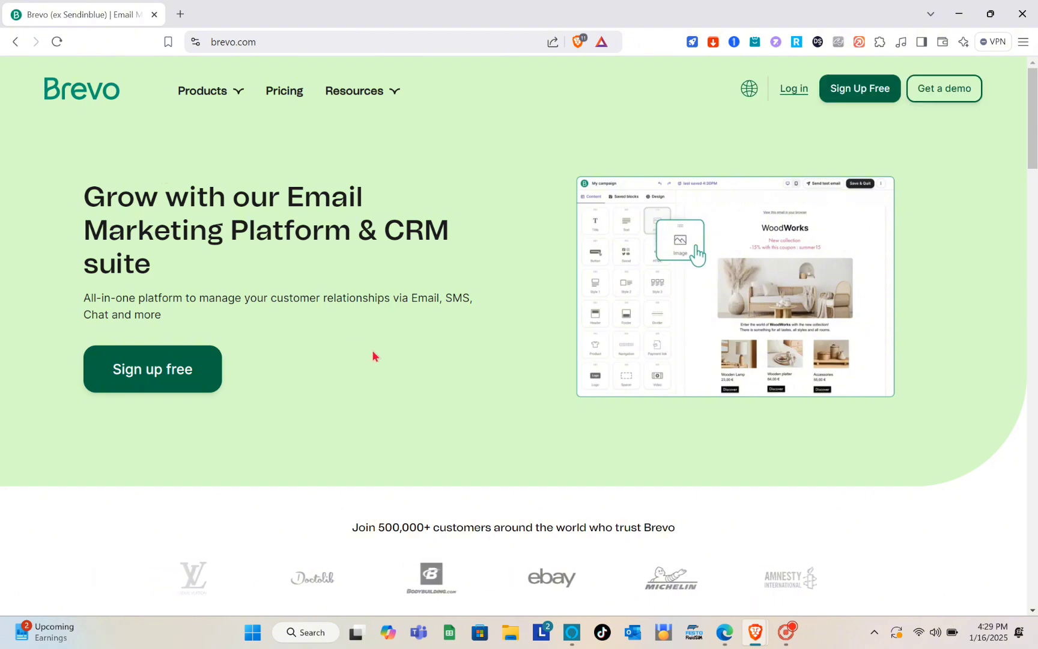
- Look through the homepage's overview of Brevo's platforms and their top features, and return to its beginning
{"action": "scroll", "coordinate": [403, 389], "scroll_direction": "down", "scroll_amount": 5}
{"action": "scroll", "coordinate": [400, 390], "scroll_direction": "down", "scroll_amount": 4}
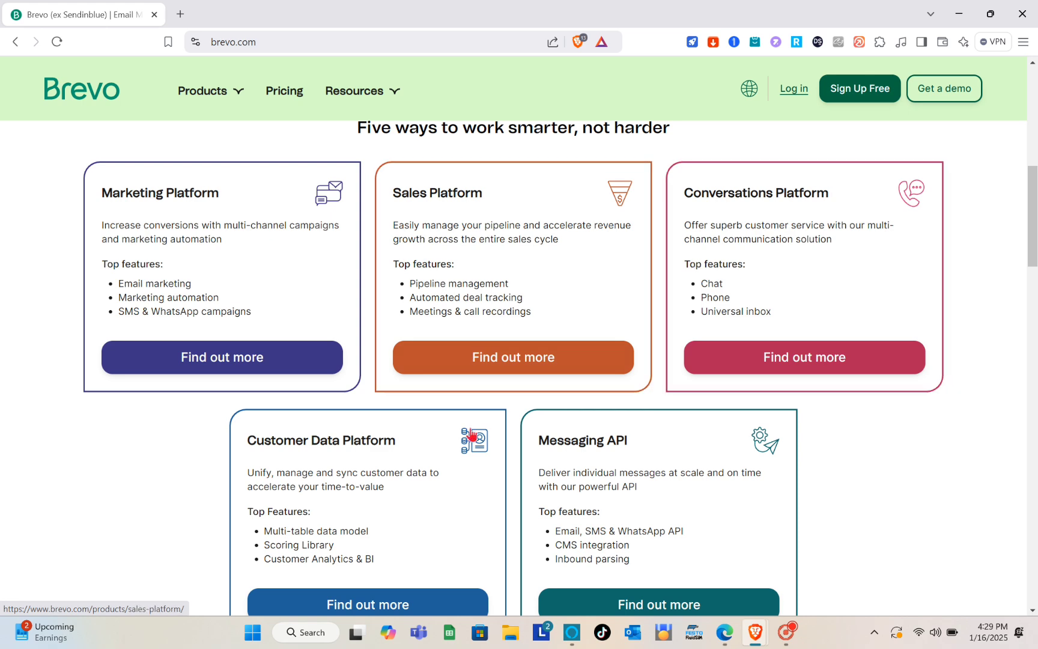
{"action": "scroll", "coordinate": [473, 433], "scroll_direction": "down", "scroll_amount": 2}
{"action": "key", "text": "Home"}
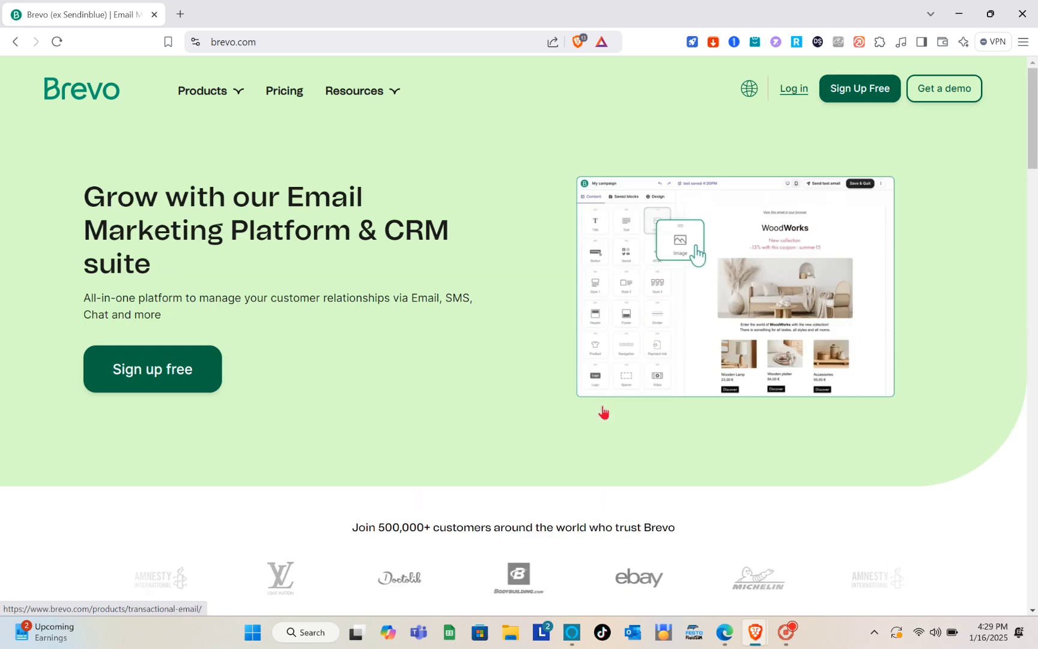
- Open the pricing page, examine the Marketing Platform plans and show their prices with monthly billing
{"action": "left_click", "coordinate": [293, 91]}
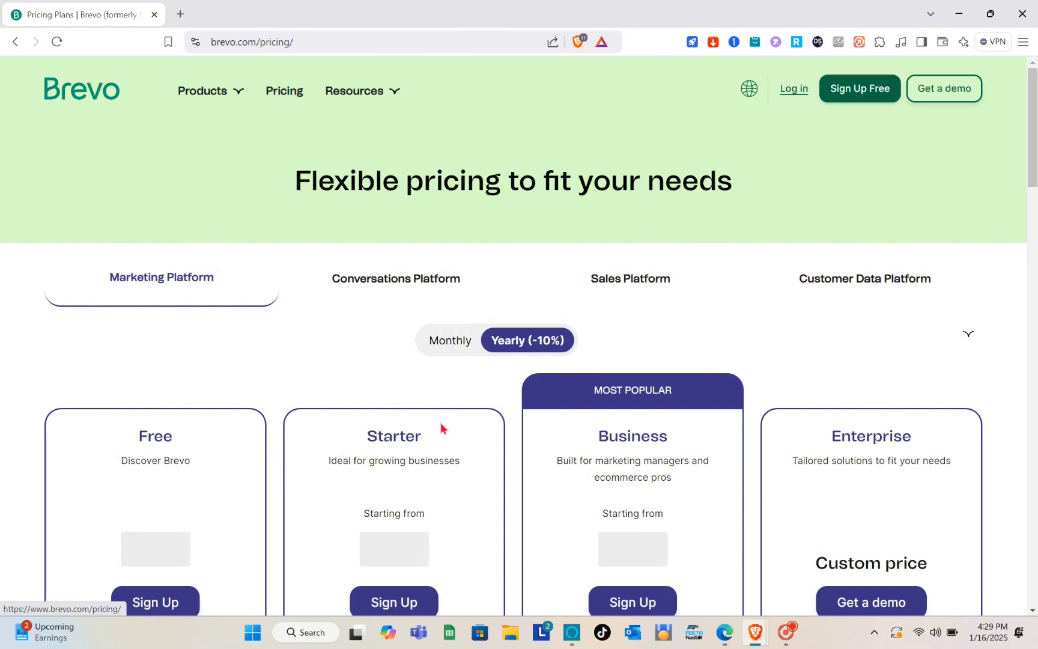
{"action": "scroll", "coordinate": [440, 423], "scroll_direction": "down", "scroll_amount": 3}
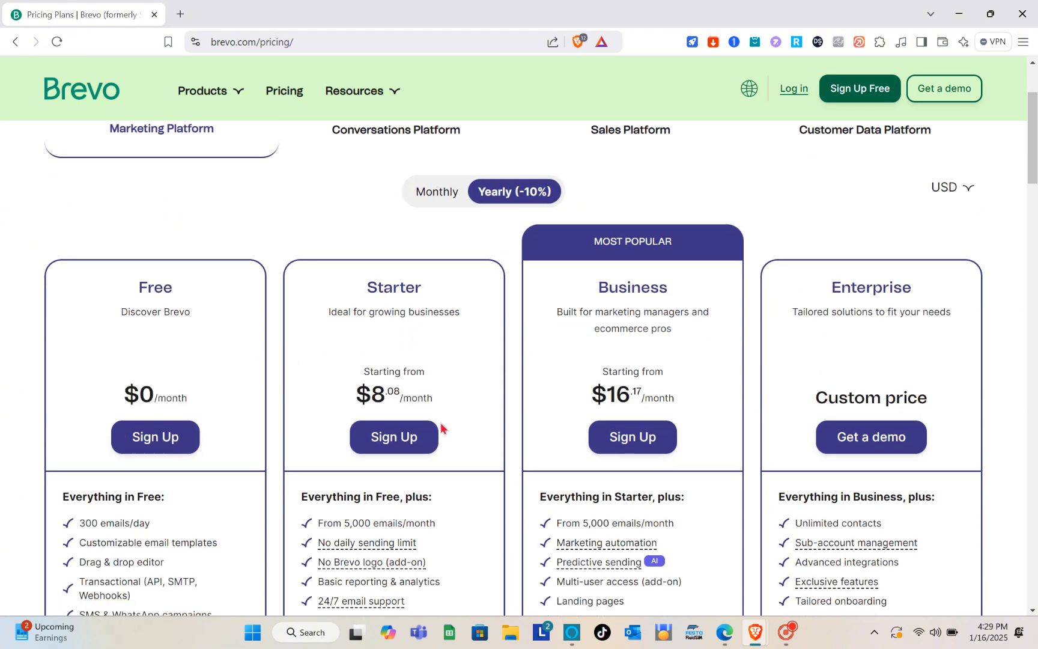
{"action": "scroll", "coordinate": [440, 425], "scroll_direction": "up", "scroll_amount": 3}
{"action": "left_click", "coordinate": [429, 347]}
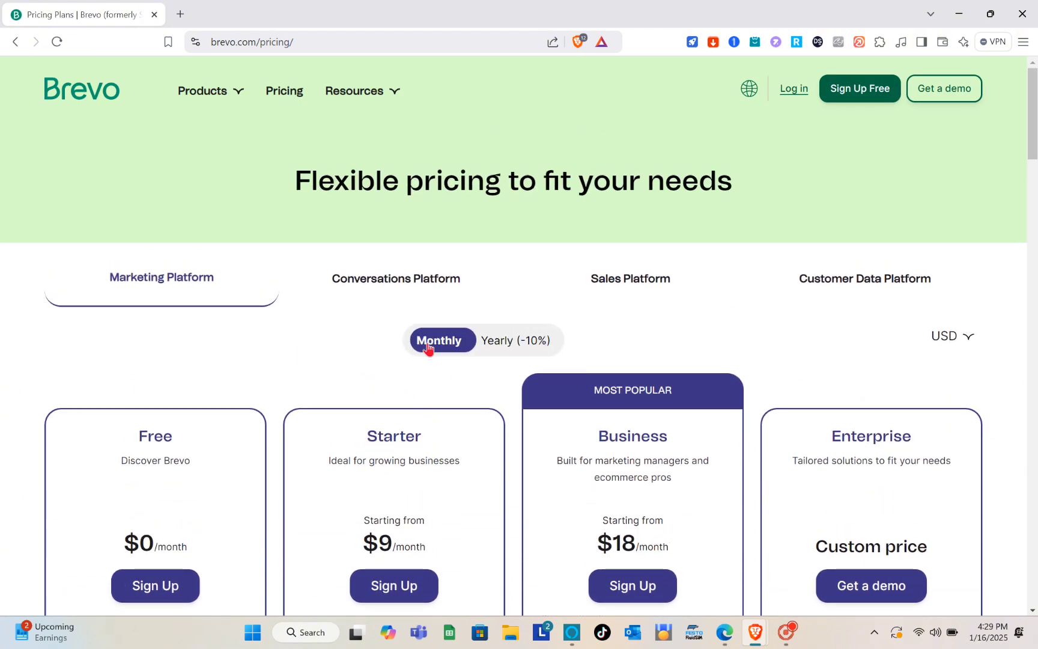
- Review the pricing for the Conversations, Sales and Customer Data platforms, and return to the Marketing Platform plans
{"action": "left_click", "coordinate": [394, 278]}
{"action": "left_click", "coordinate": [631, 280]}
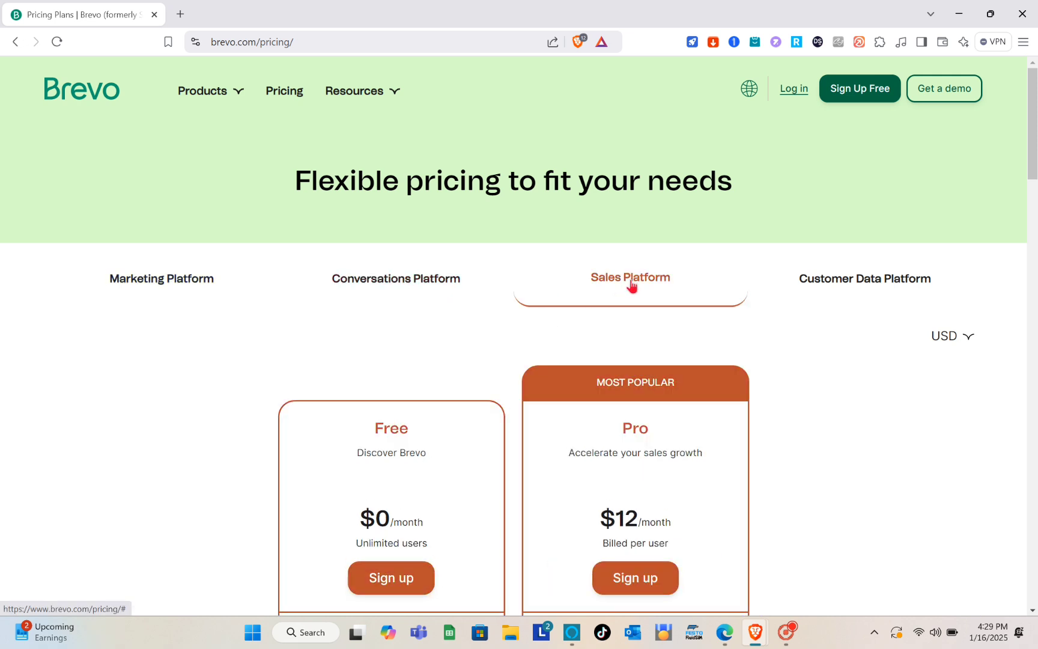
{"action": "left_click", "coordinate": [871, 282]}
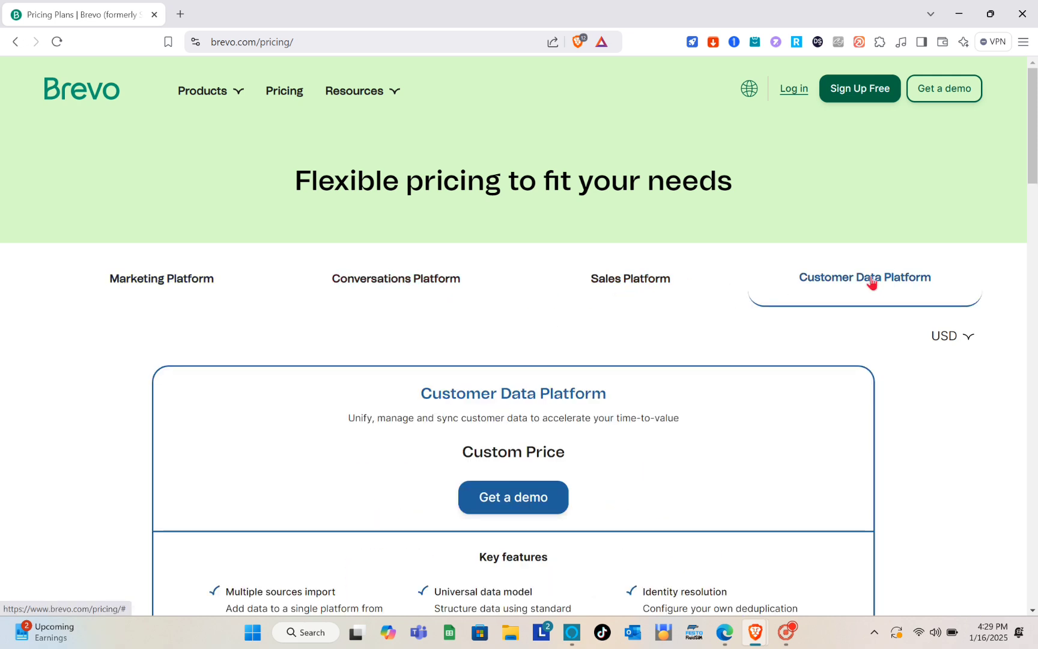
{"action": "left_click", "coordinate": [155, 286]}
{"action": "scroll", "coordinate": [346, 404], "scroll_direction": "down", "scroll_amount": 6}
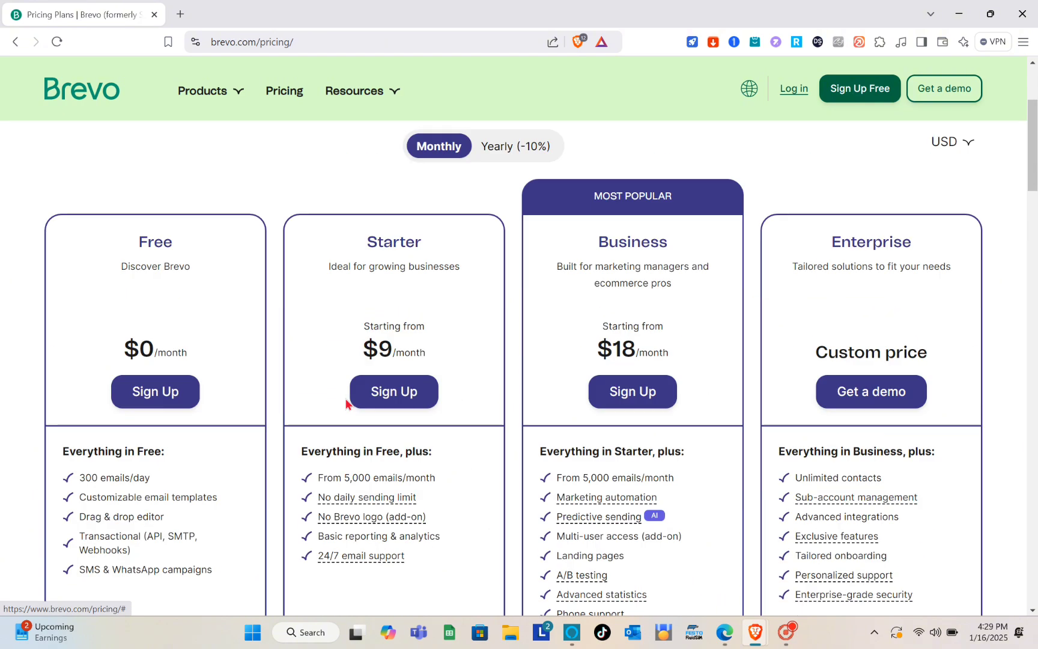
- Start the sign-up for a free Brevo account
{"action": "scroll", "coordinate": [345, 404], "scroll_direction": "up", "scroll_amount": 6}
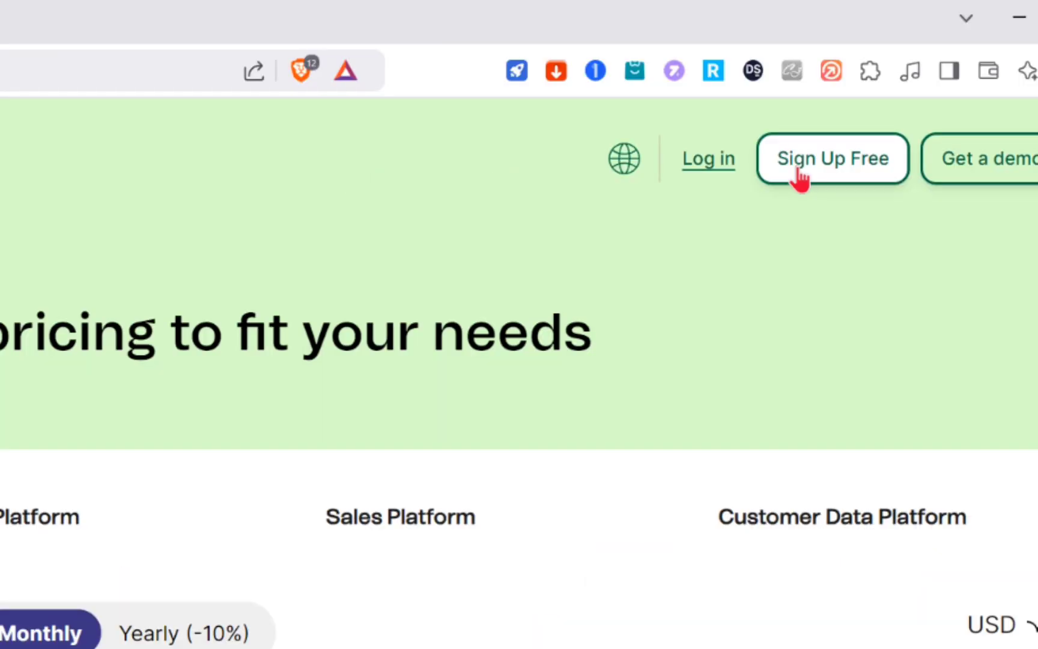
{"action": "left_click", "coordinate": [798, 167]}
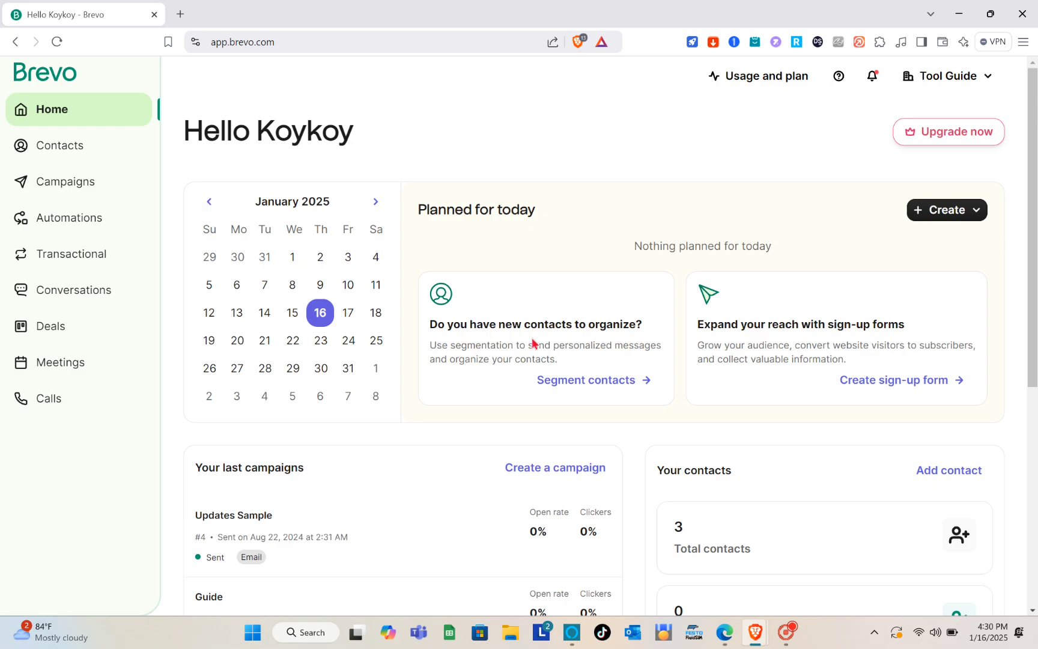
- Examine the home dashboard's recent campaigns, contact summary and plan usage, and show what can be created from it
{"action": "left_click", "coordinate": [62, 142]}
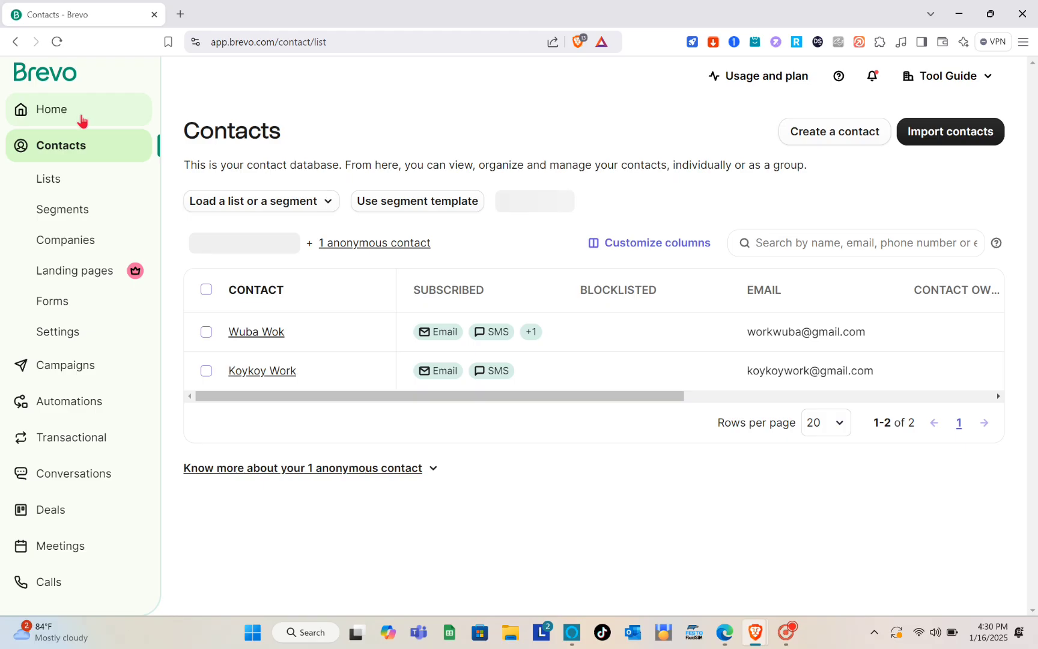
{"action": "left_click", "coordinate": [82, 120]}
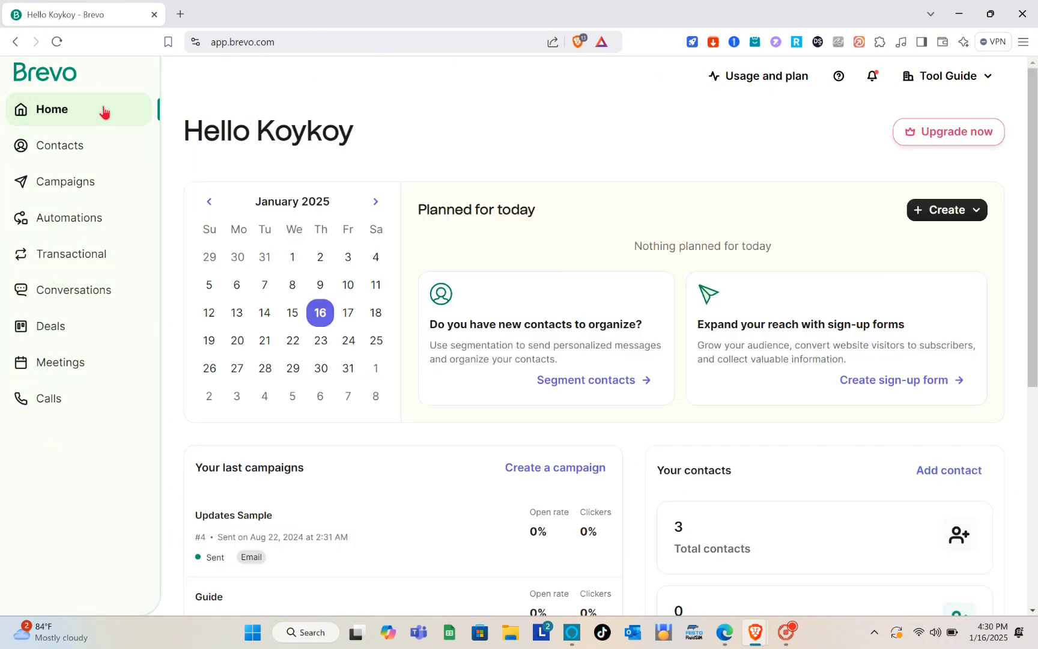
{"action": "scroll", "coordinate": [556, 412], "scroll_direction": "down", "scroll_amount": 3}
{"action": "scroll", "coordinate": [554, 413], "scroll_direction": "down", "scroll_amount": 1}
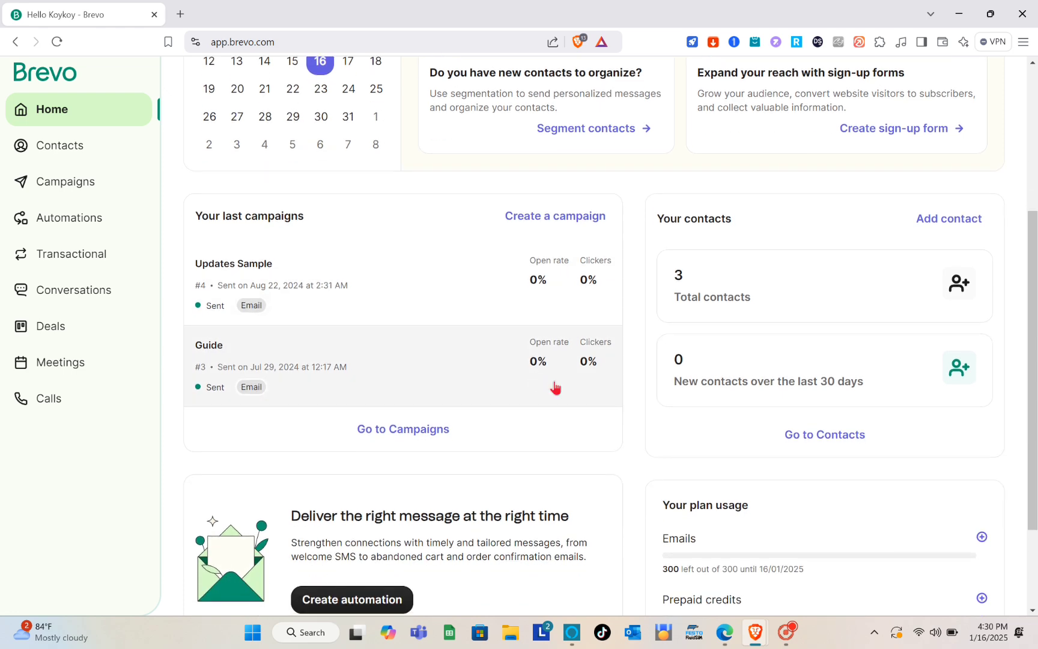
{"action": "scroll", "coordinate": [555, 403], "scroll_direction": "down", "scroll_amount": 2}
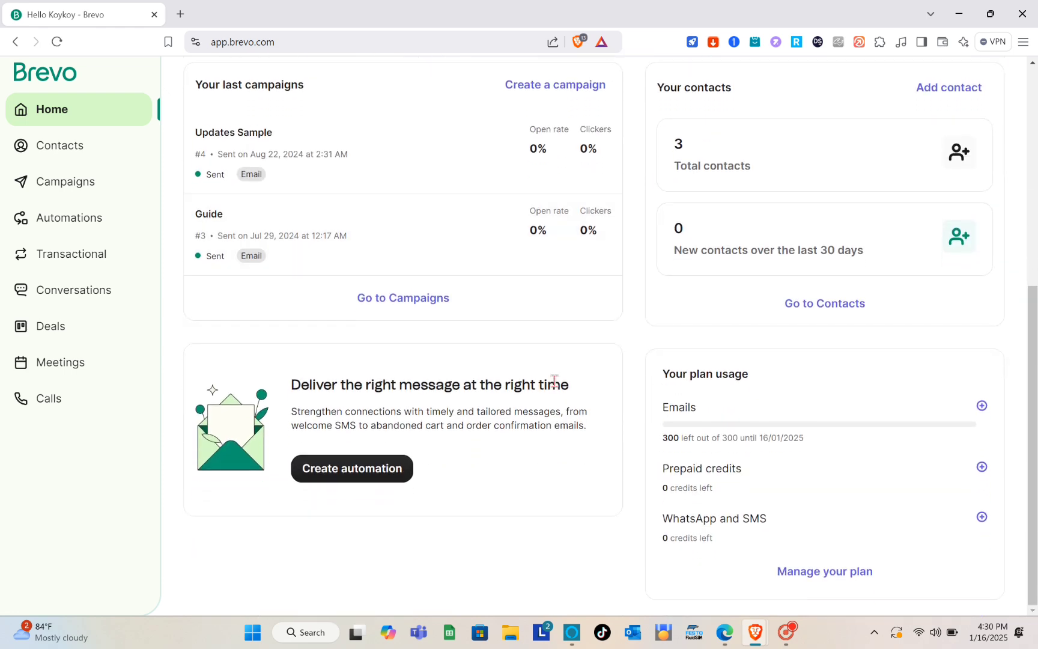
{"action": "scroll", "coordinate": [554, 381], "scroll_direction": "up", "scroll_amount": 5}
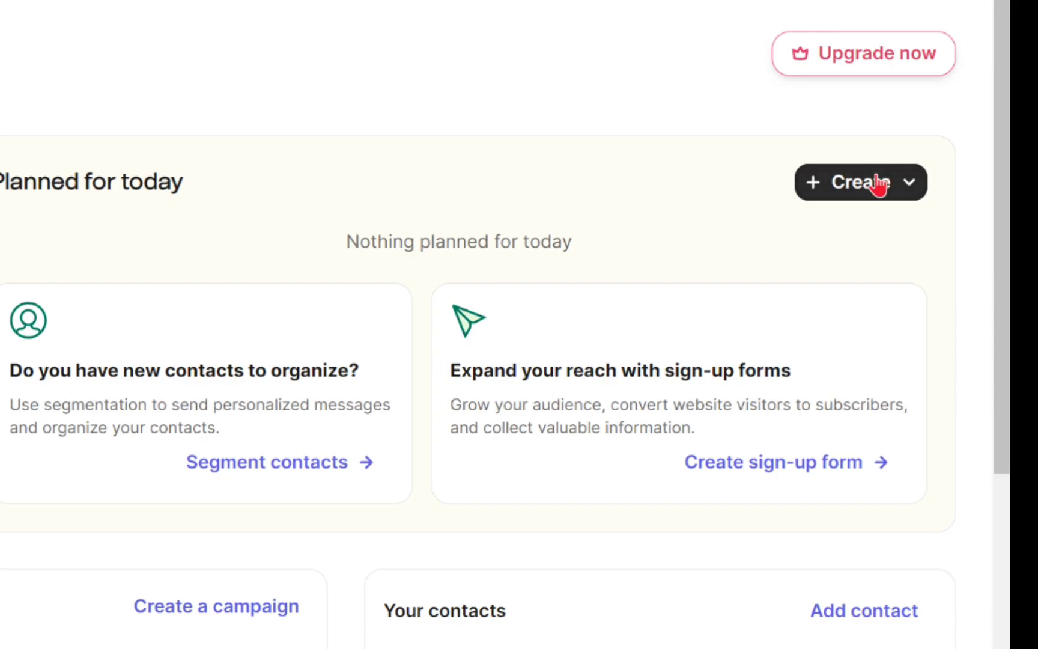
{"action": "left_click", "coordinate": [881, 185]}
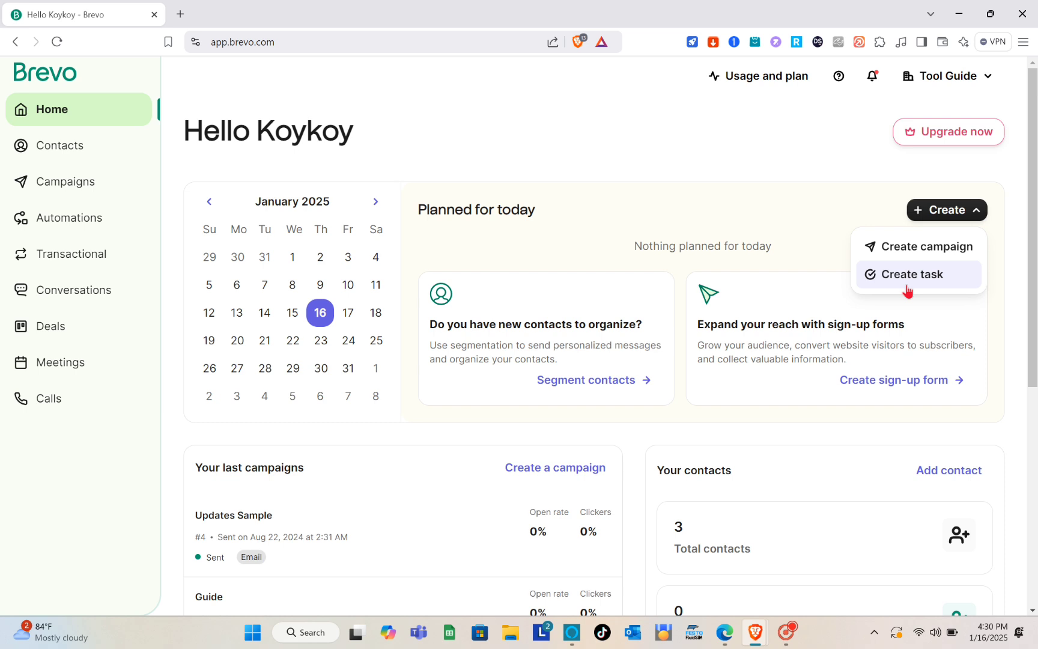
- Open the contact database and examine all columns of the contacts table
{"action": "left_click", "coordinate": [98, 155]}
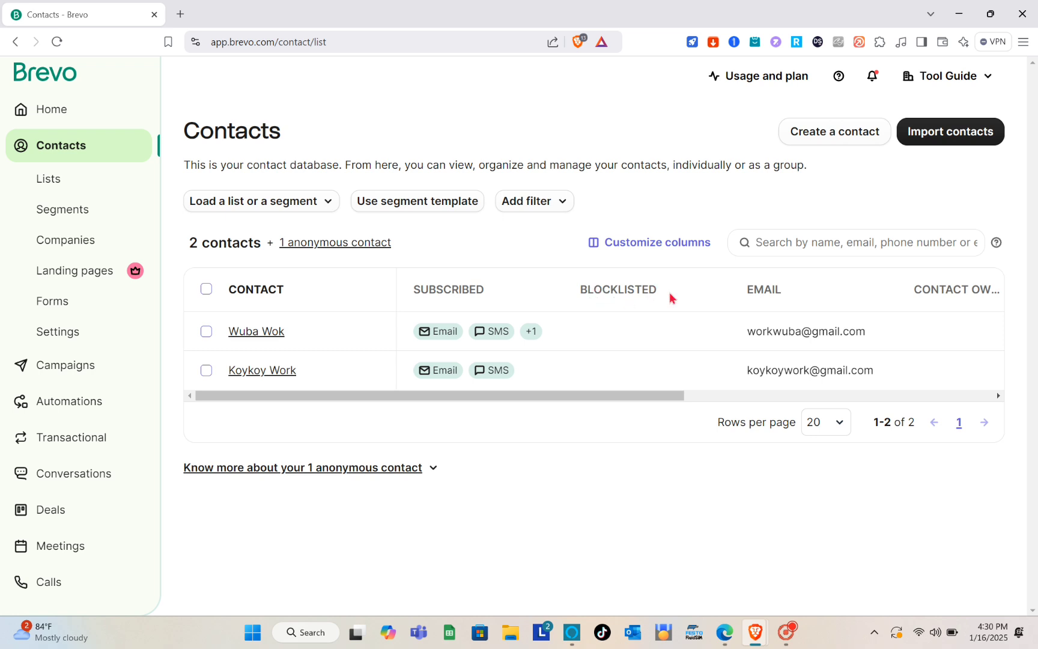
{"action": "scroll", "coordinate": [932, 305], "scroll_direction": "right", "scroll_amount": 6}
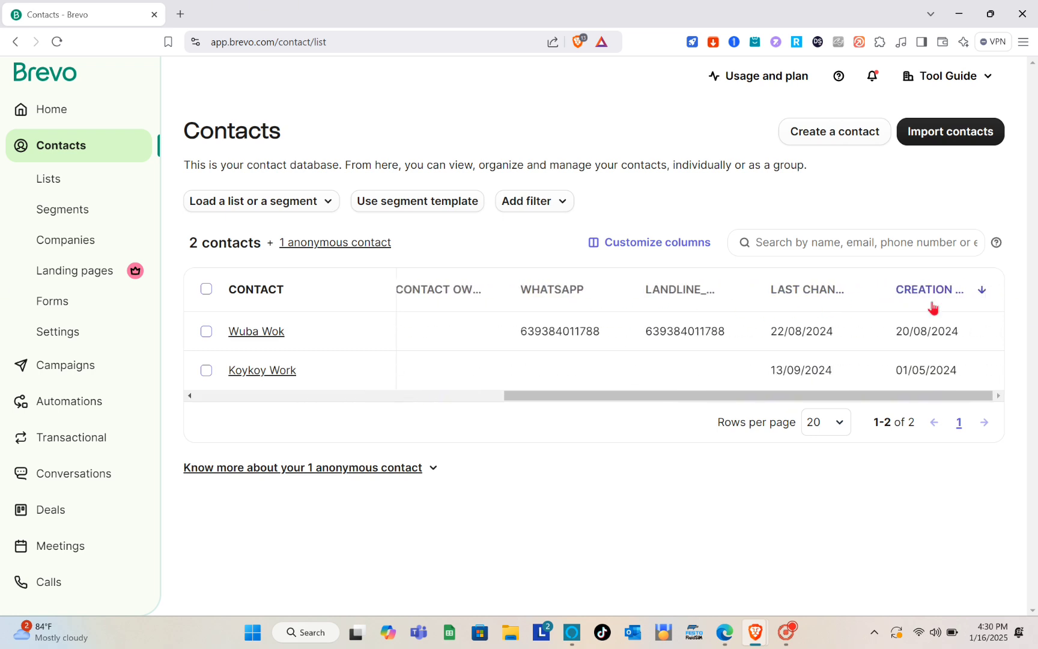
{"action": "scroll", "coordinate": [666, 329], "scroll_direction": "left", "scroll_amount": 6}
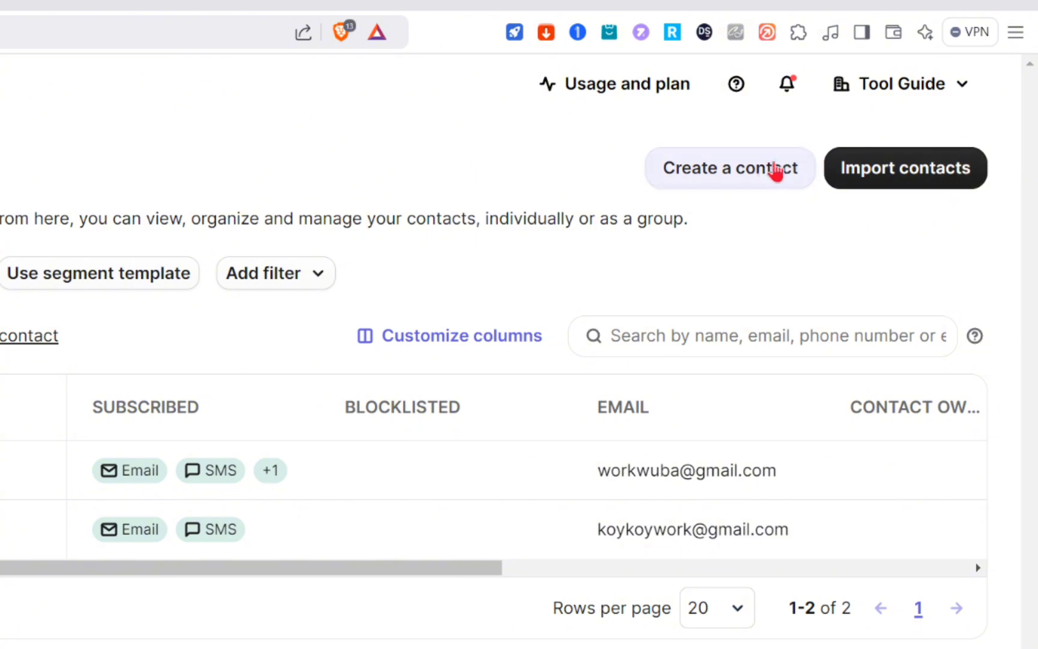
- Open the form for creating a contact, review its fields and close it without saving
{"action": "left_click", "coordinate": [764, 173]}
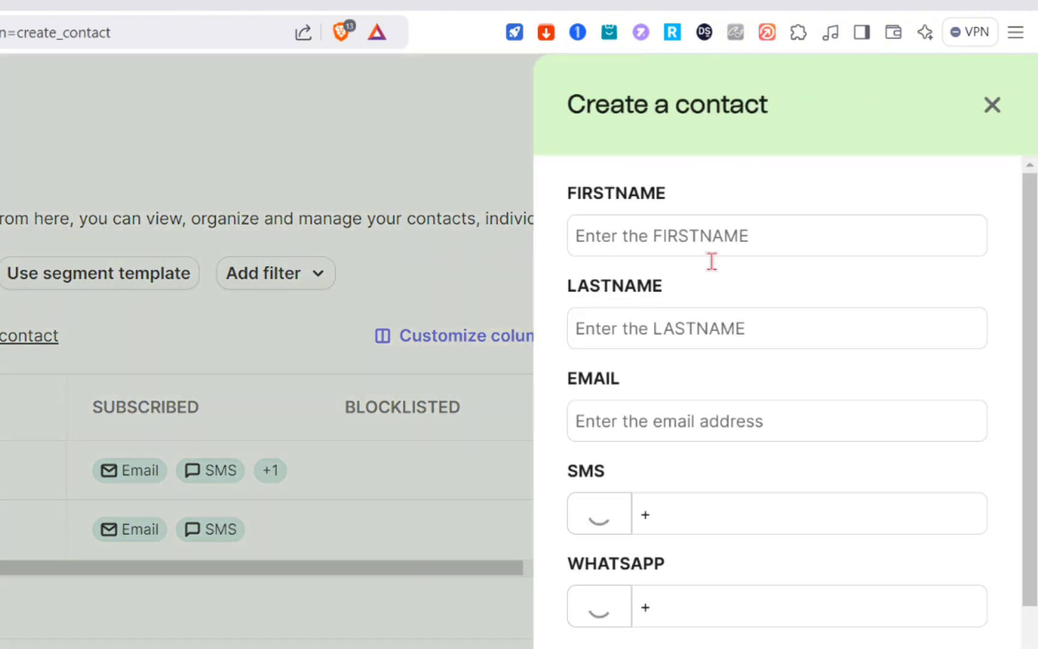
{"action": "scroll", "coordinate": [820, 334], "scroll_direction": "down", "scroll_amount": 5}
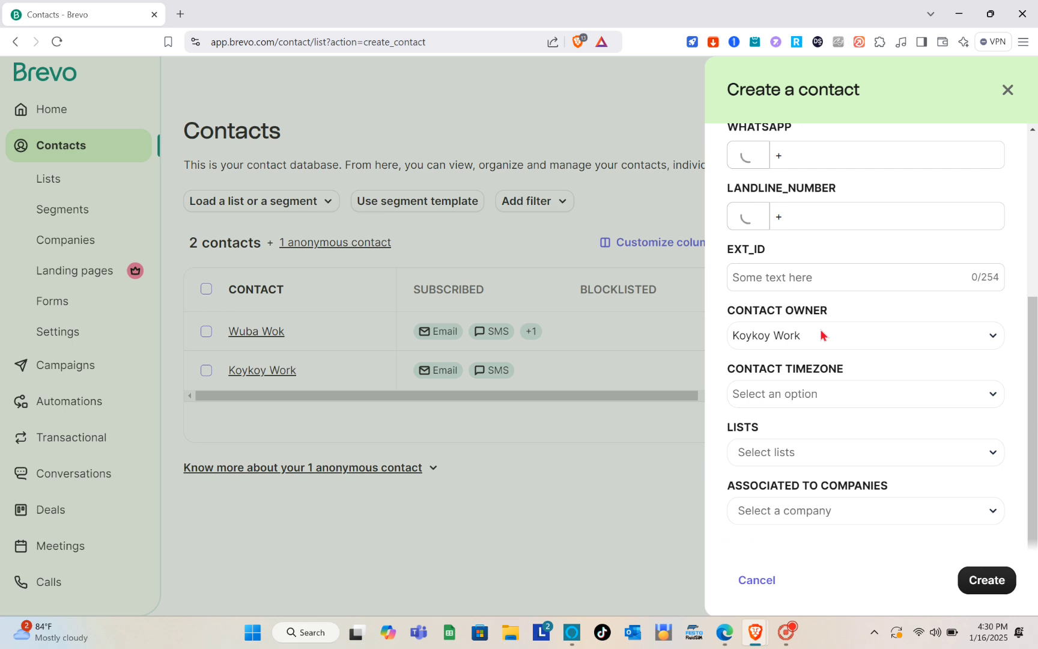
{"action": "scroll", "coordinate": [821, 335], "scroll_direction": "up", "scroll_amount": 5}
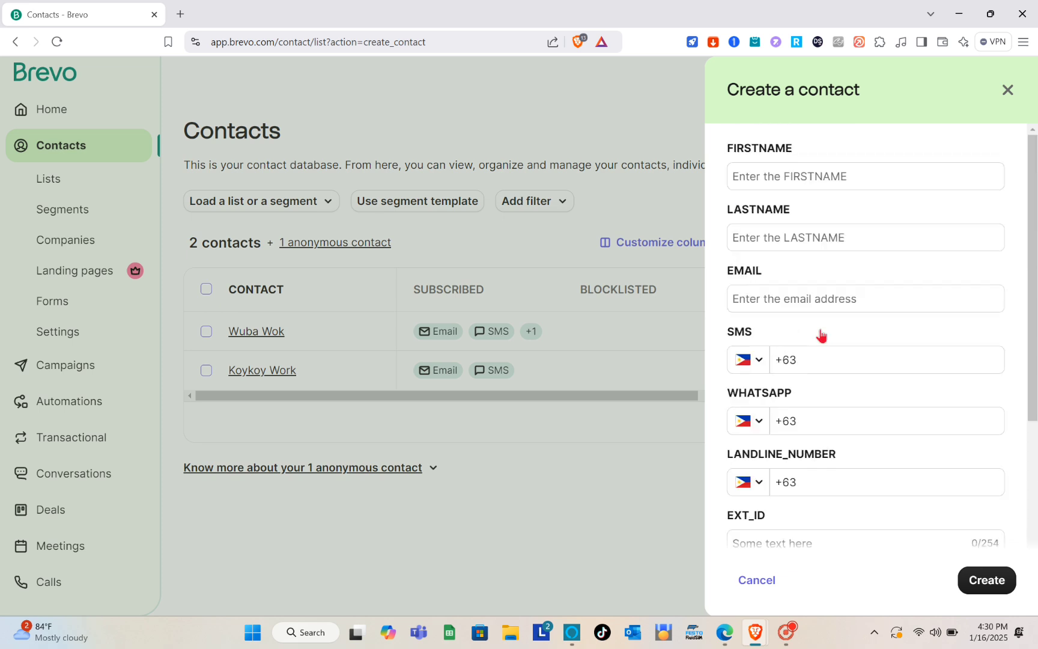
{"action": "left_click", "coordinate": [1004, 97]}
- Start a data import for contacts, review the available import methods and return to the contact database
{"action": "left_click", "coordinate": [950, 133]}
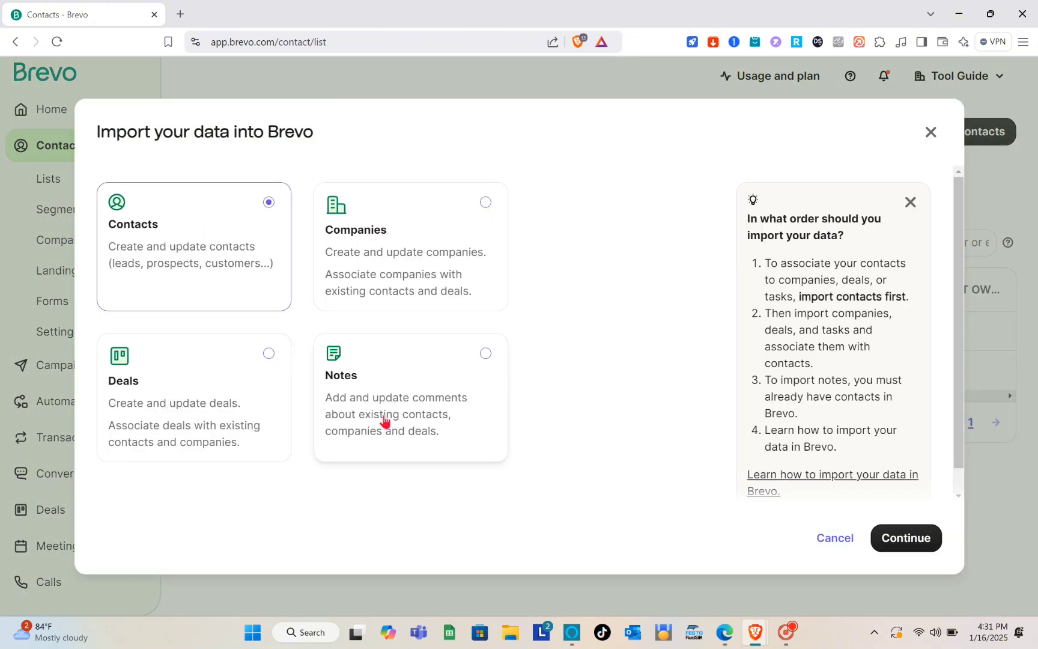
{"action": "left_click", "coordinate": [888, 530]}
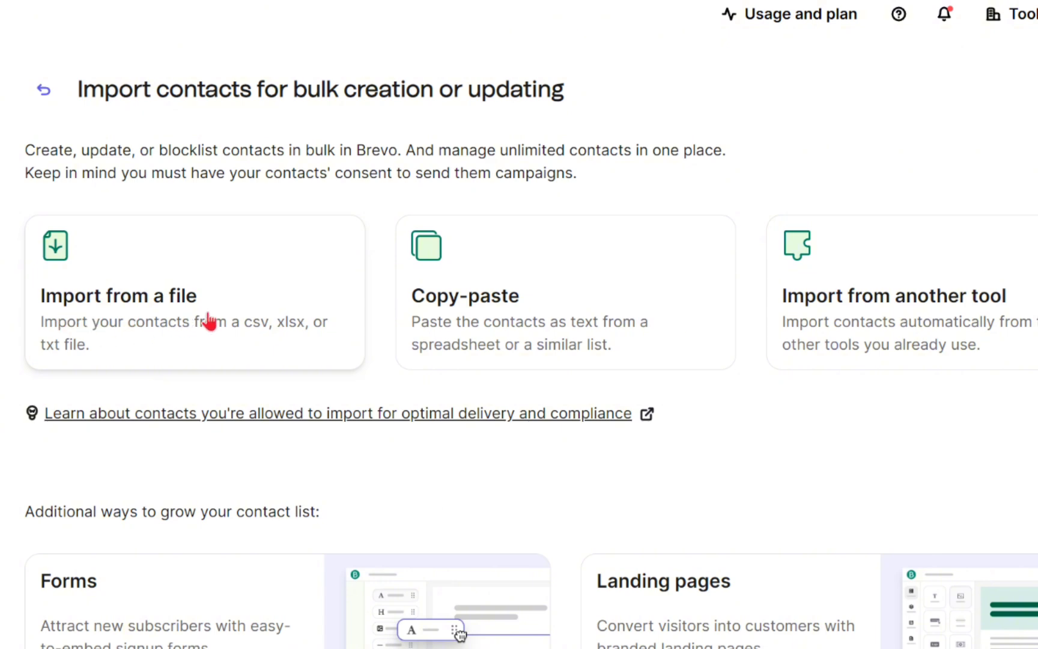
{"action": "scroll", "coordinate": [538, 564], "scroll_direction": "down", "scroll_amount": 1}
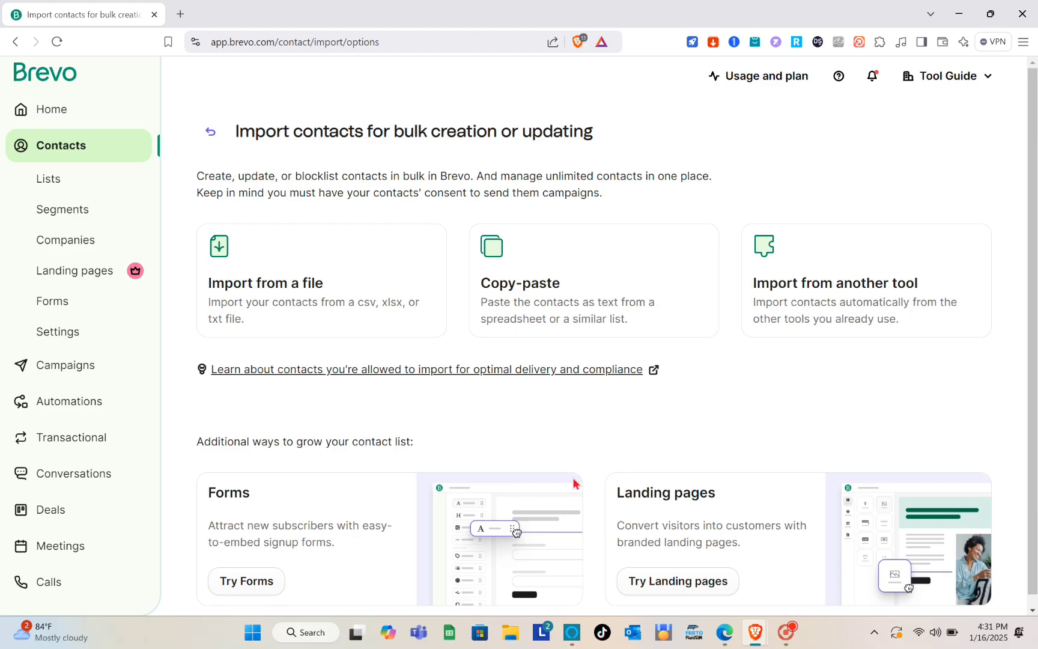
{"action": "left_click", "coordinate": [207, 131]}
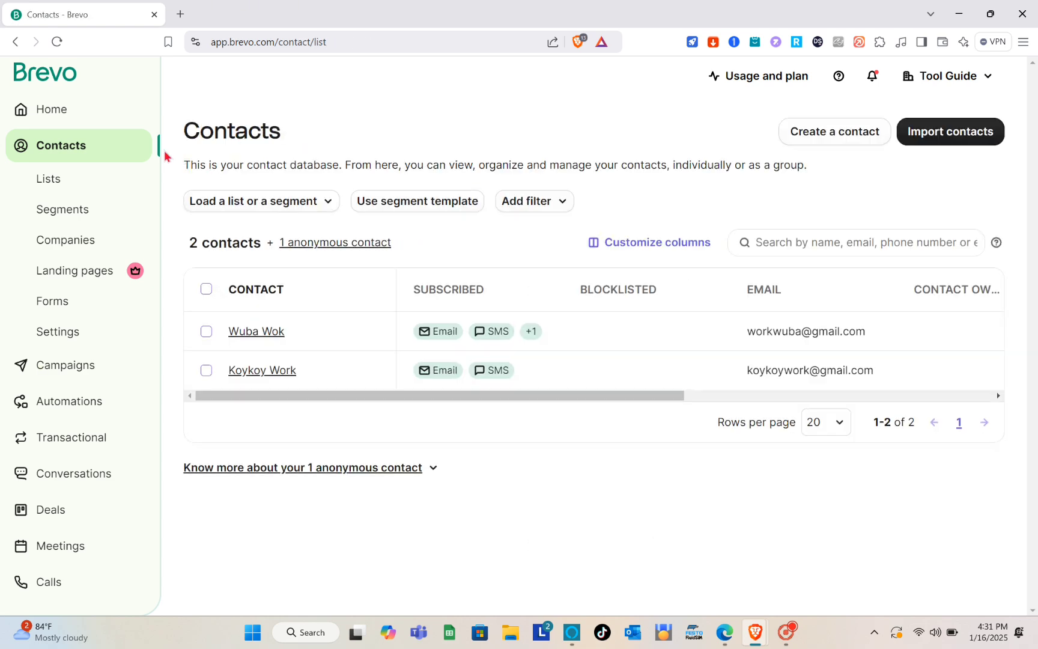
- Look through the contact area's Lists, Segments, Companies, Landing pages, Forms and Settings sections, and return to the home dashboard
{"action": "left_click", "coordinate": [51, 182]}
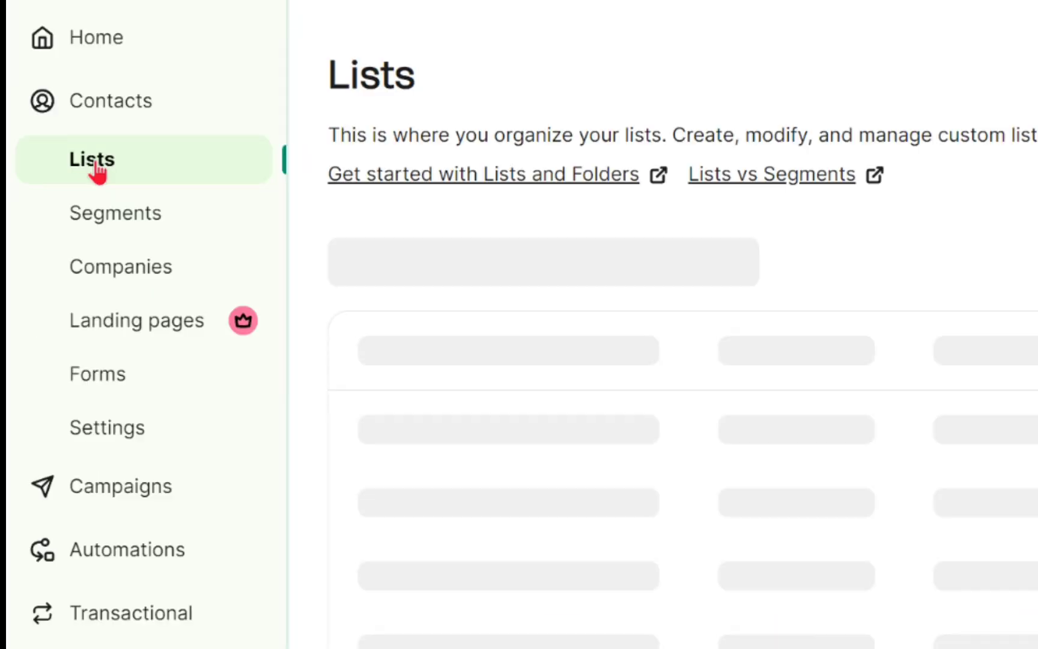
{"action": "left_click", "coordinate": [133, 216]}
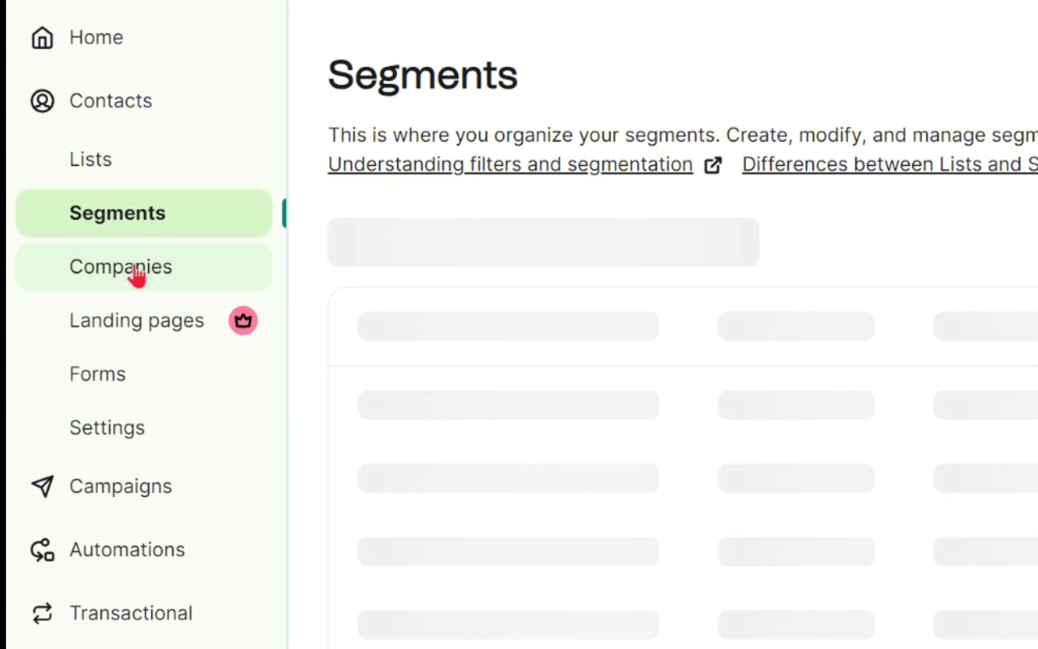
{"action": "left_click", "coordinate": [137, 272]}
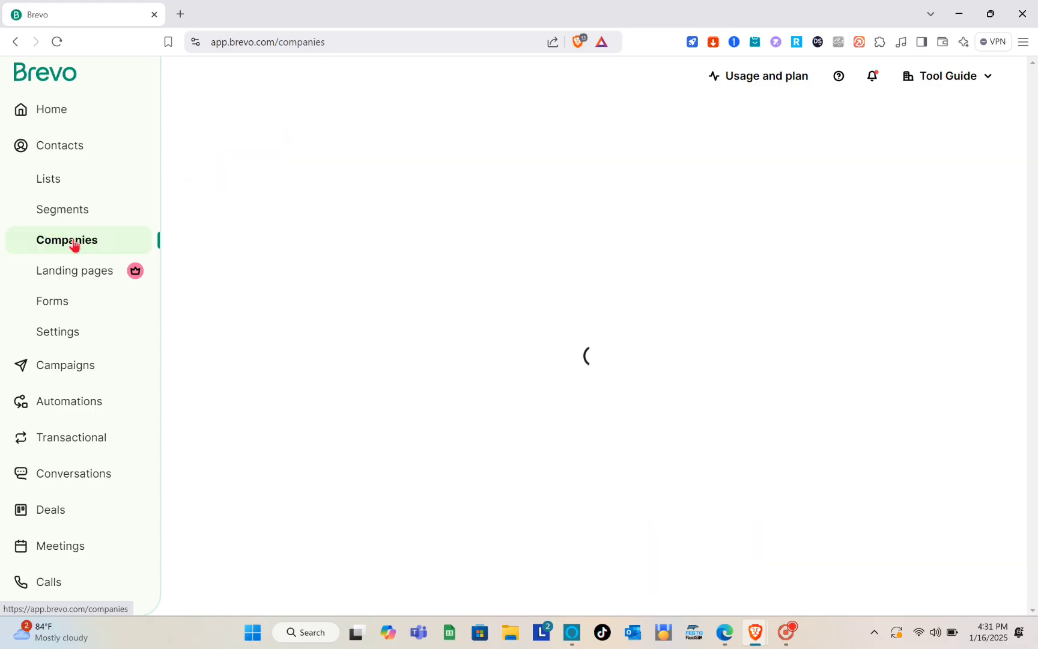
{"action": "left_click", "coordinate": [82, 272]}
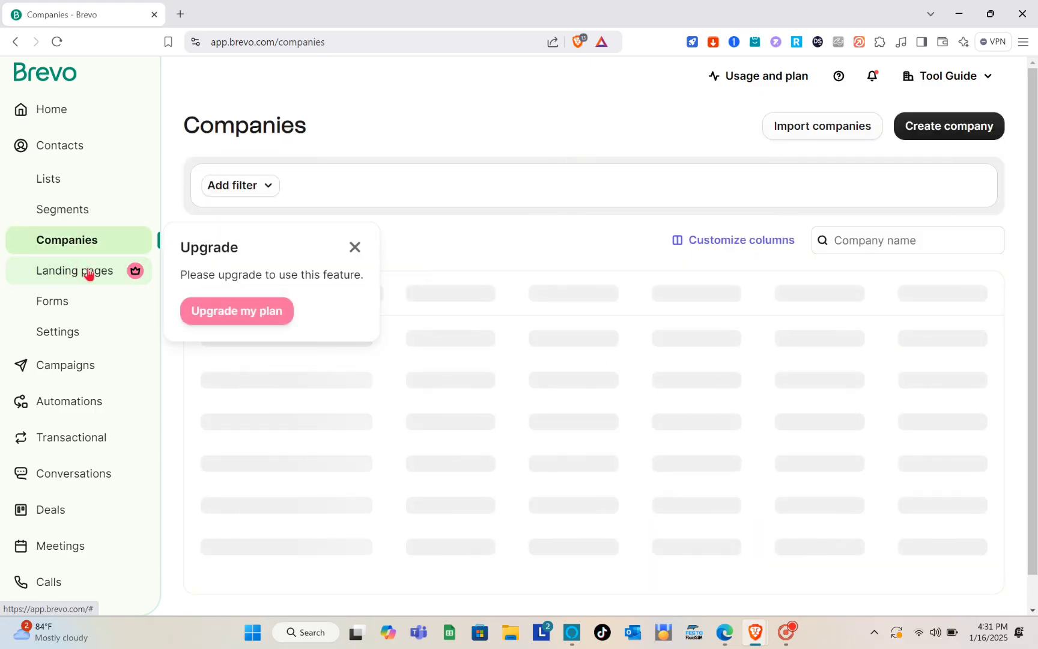
{"action": "left_click", "coordinate": [59, 314]}
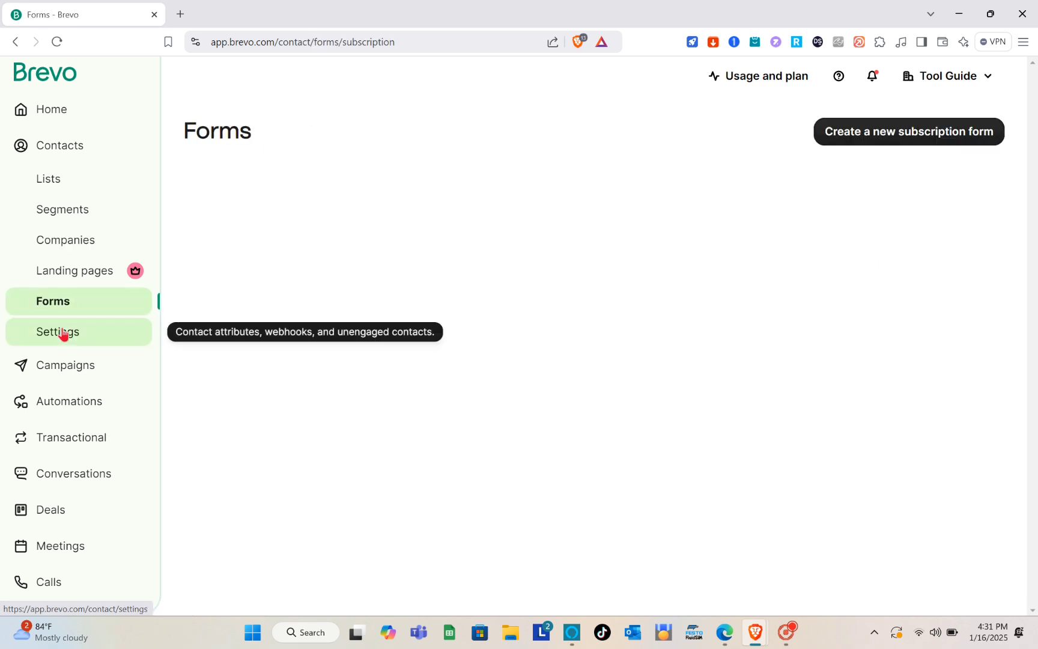
{"action": "left_click", "coordinate": [64, 334]}
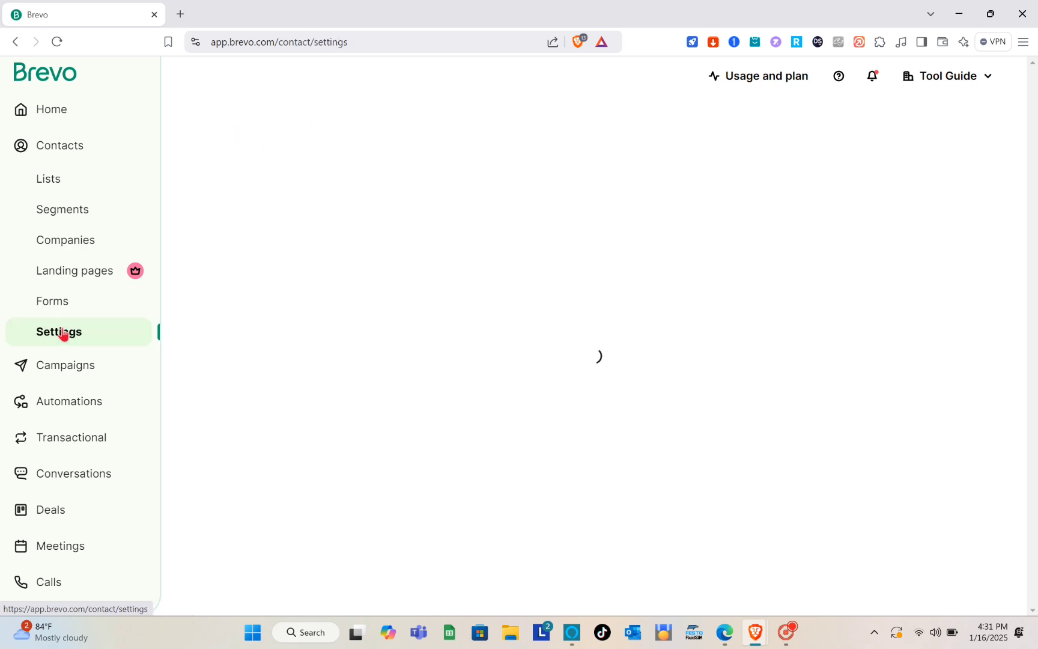
{"action": "left_click", "coordinate": [62, 146]}
{"action": "left_click", "coordinate": [62, 124]}
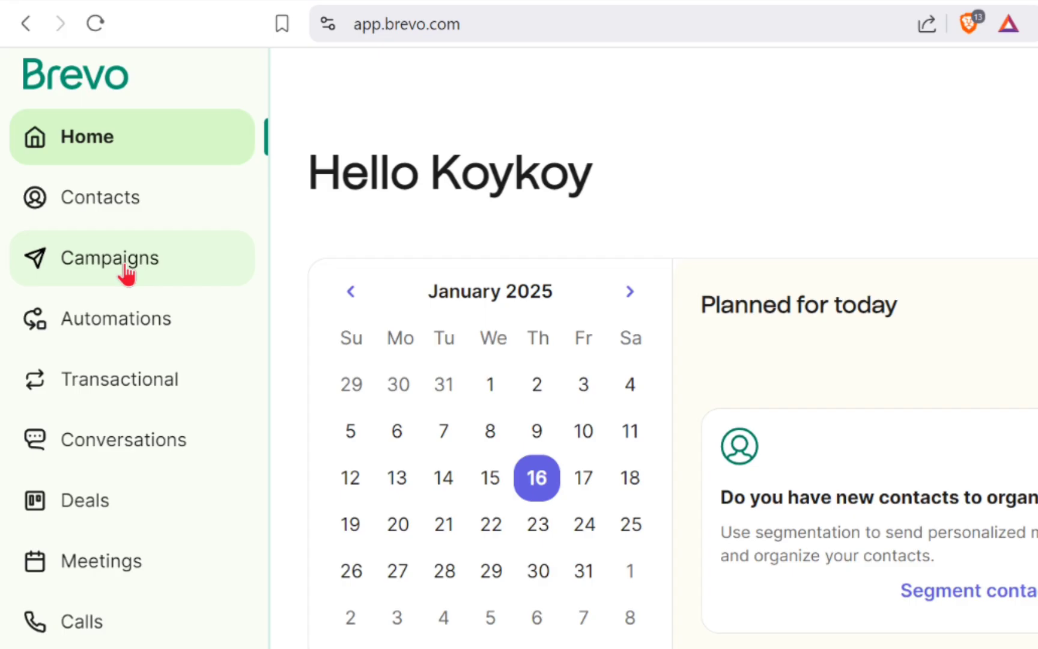
- Open the campaigns overview, start a new campaign and examine the standard and automated campaign types on offer
{"action": "left_click", "coordinate": [74, 187]}
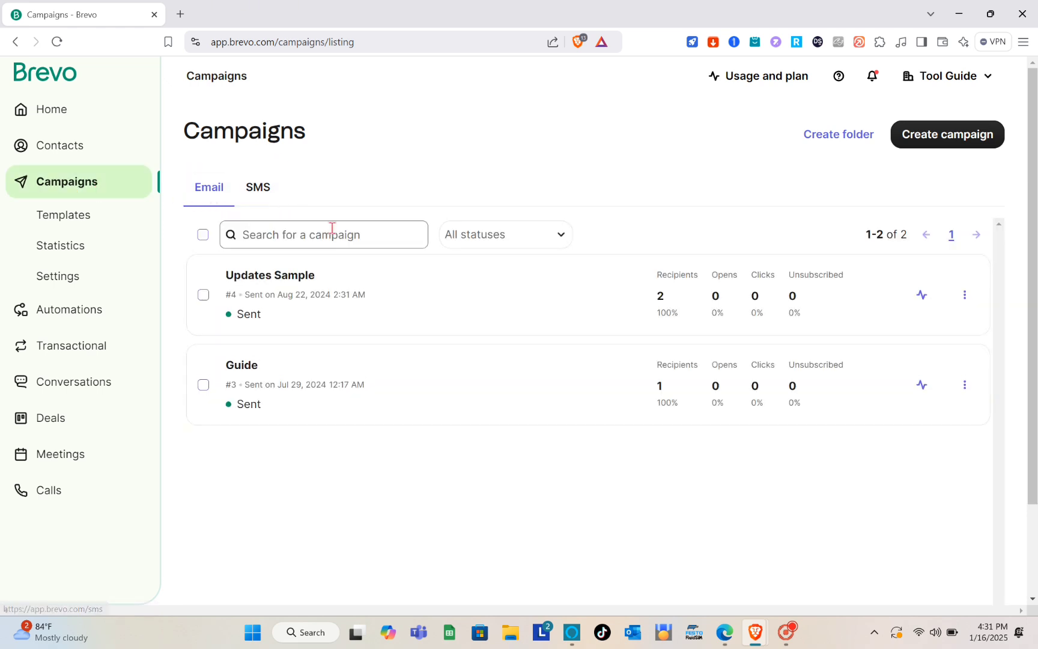
{"action": "left_click", "coordinate": [952, 143]}
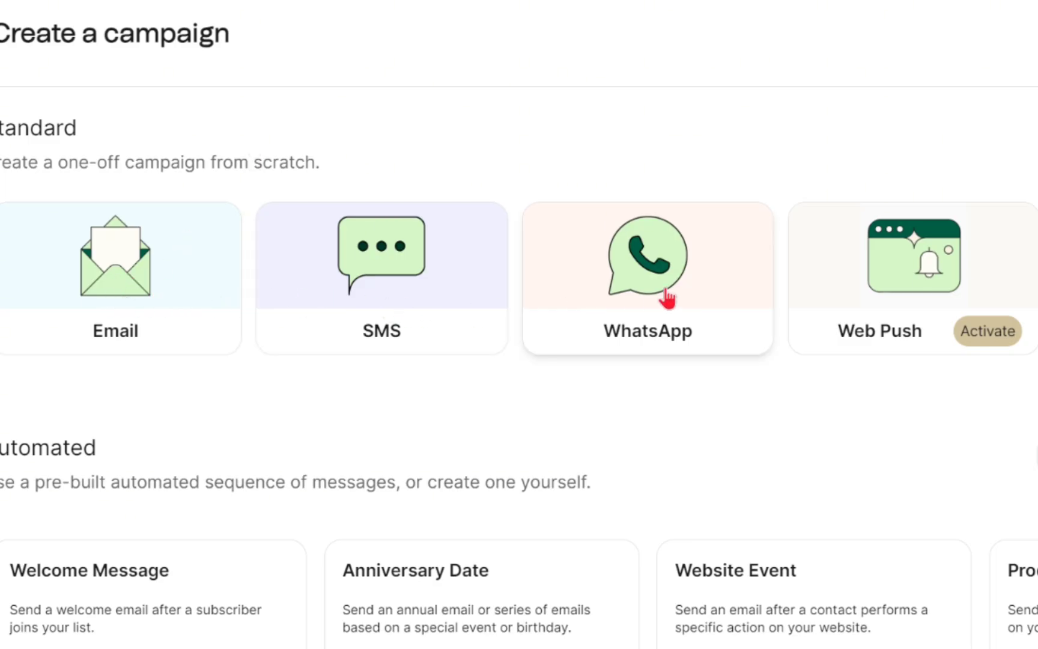
{"action": "scroll", "coordinate": [494, 370], "scroll_direction": "down", "scroll_amount": 2}
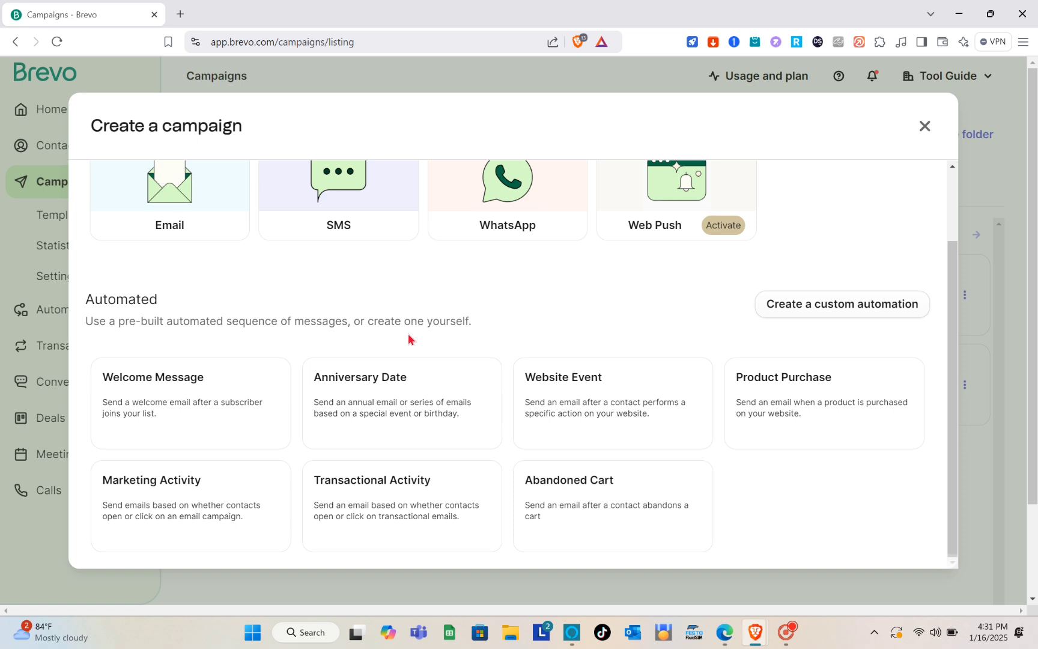
{"action": "scroll", "coordinate": [408, 339], "scroll_direction": "up", "scroll_amount": 1}
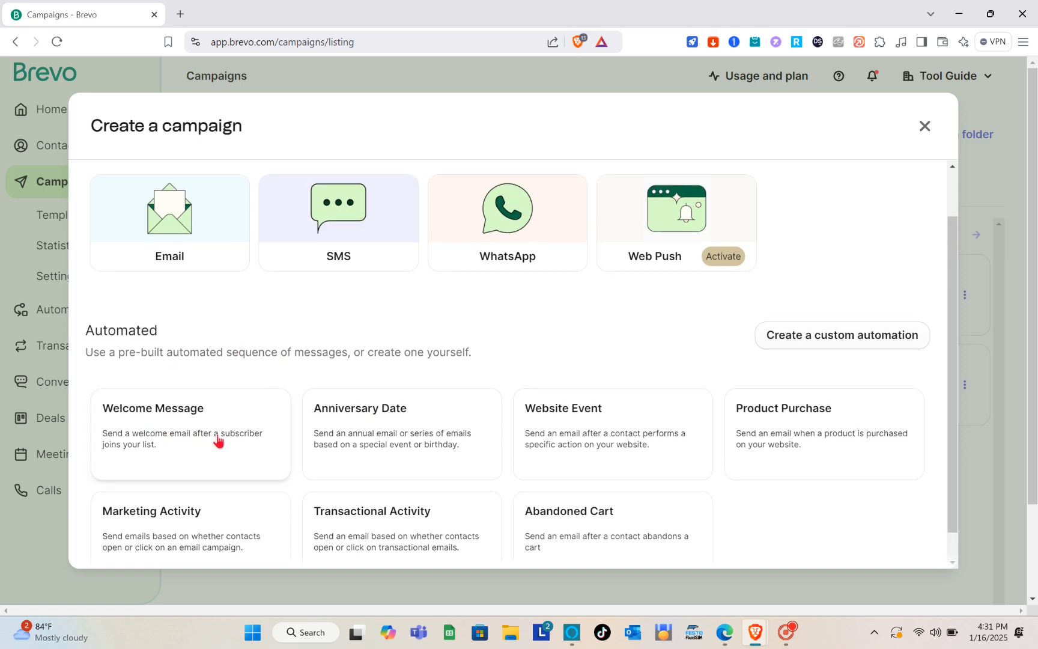
{"action": "scroll", "coordinate": [219, 442], "scroll_direction": "down", "scroll_amount": 1}
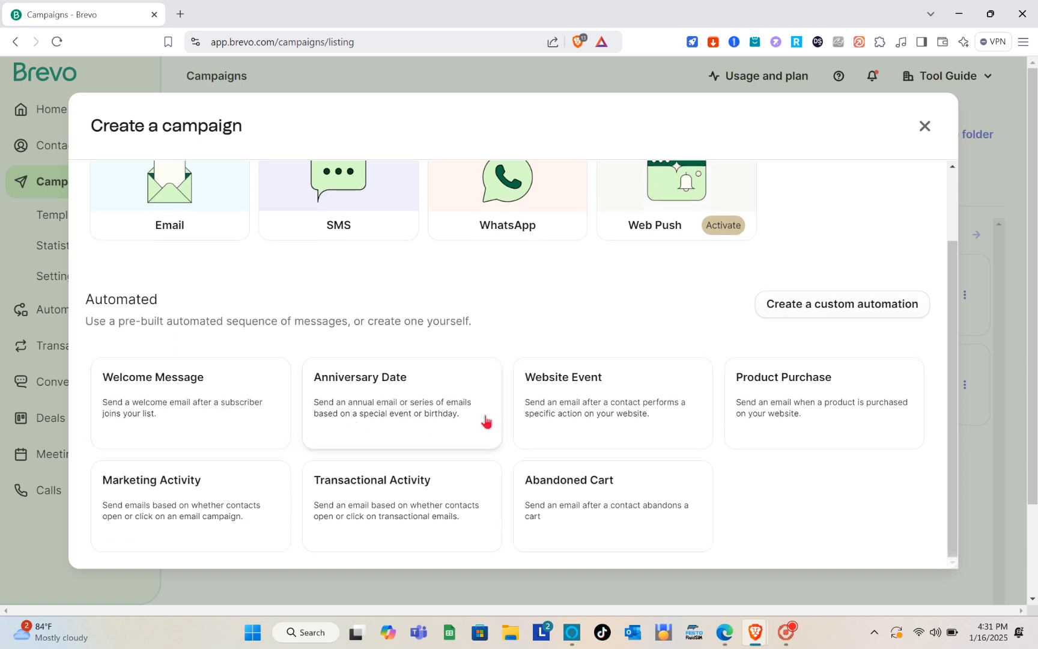
{"action": "scroll", "coordinate": [231, 457], "scroll_direction": "up", "scroll_amount": 3}
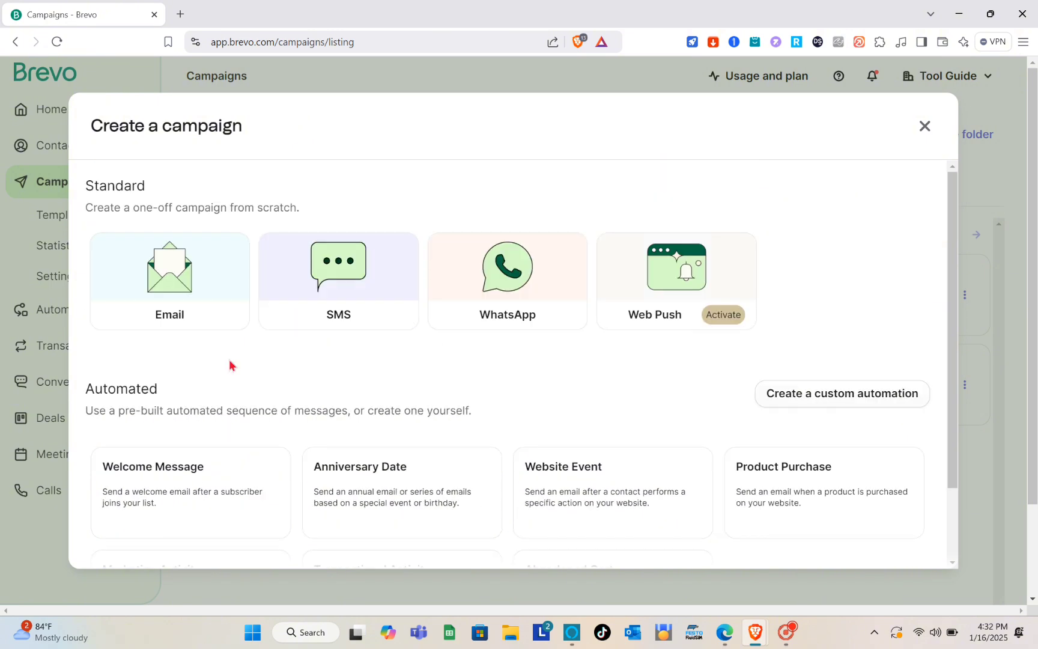
- Create a regular email campaign named "Updating" and review its setup sections
{"action": "left_click", "coordinate": [201, 274]}
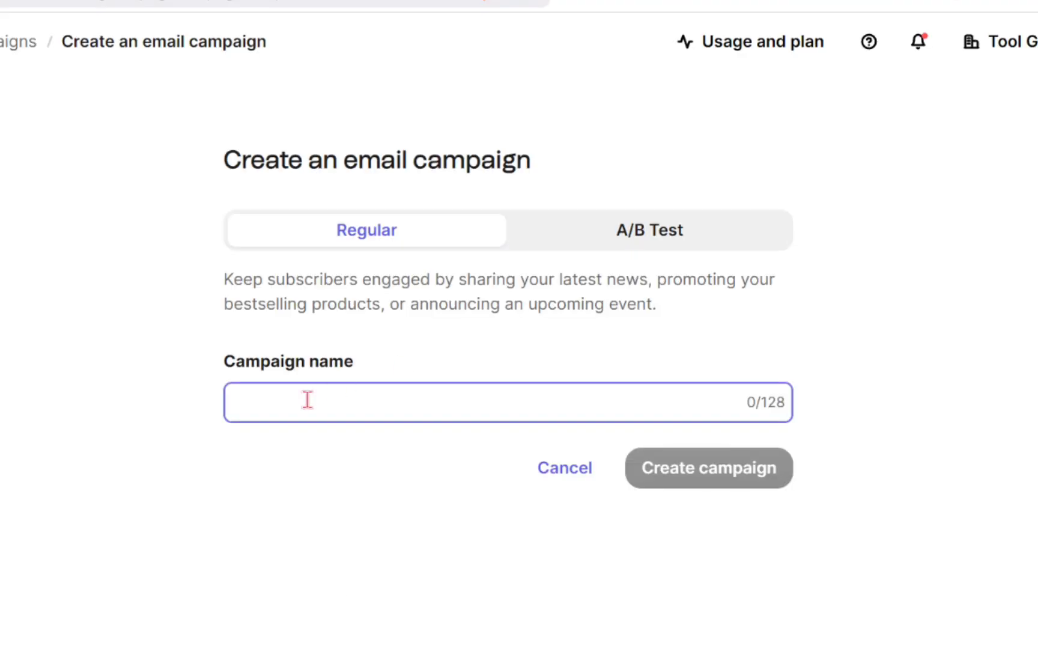
{"action": "type", "text": "Updatin"}
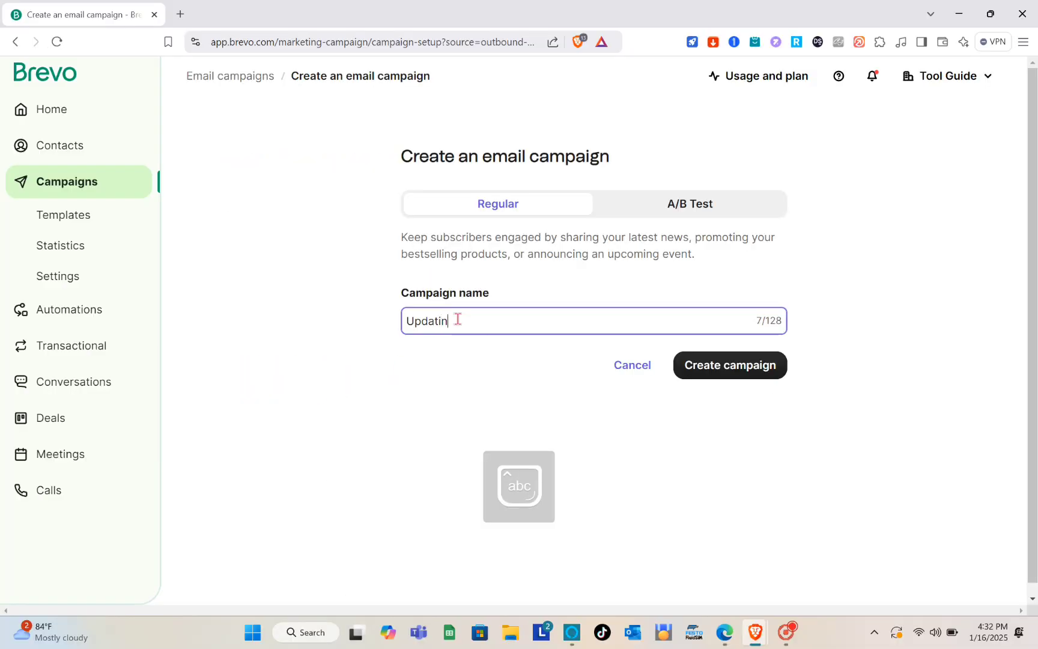
{"action": "type", "text": "g"}
{"action": "left_click", "coordinate": [694, 364]}
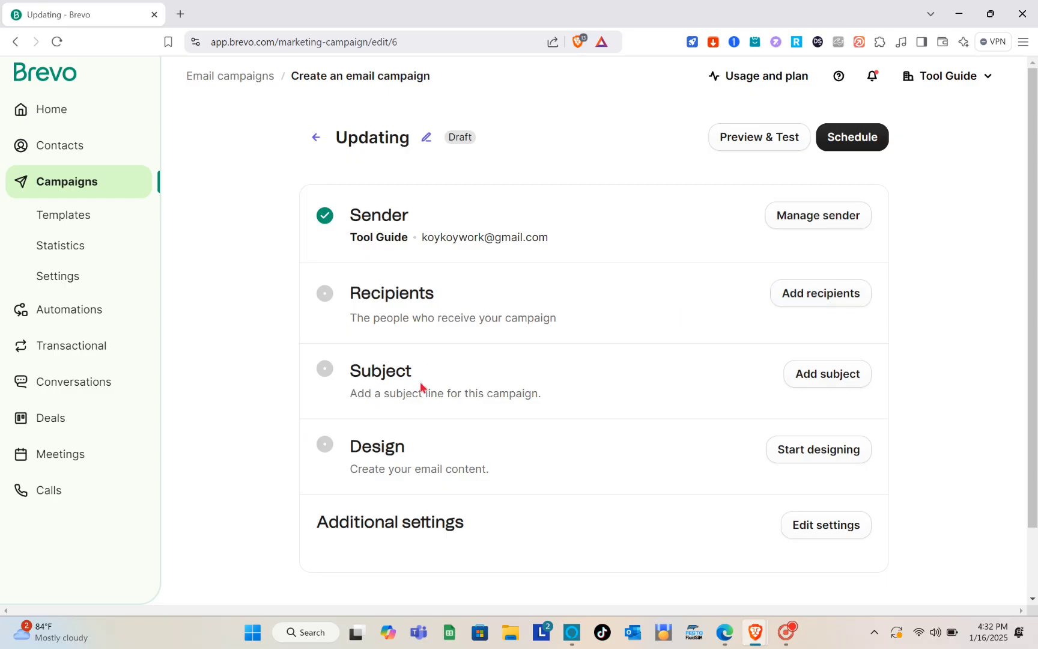
{"action": "scroll", "coordinate": [539, 498], "scroll_direction": "down", "scroll_amount": 2}
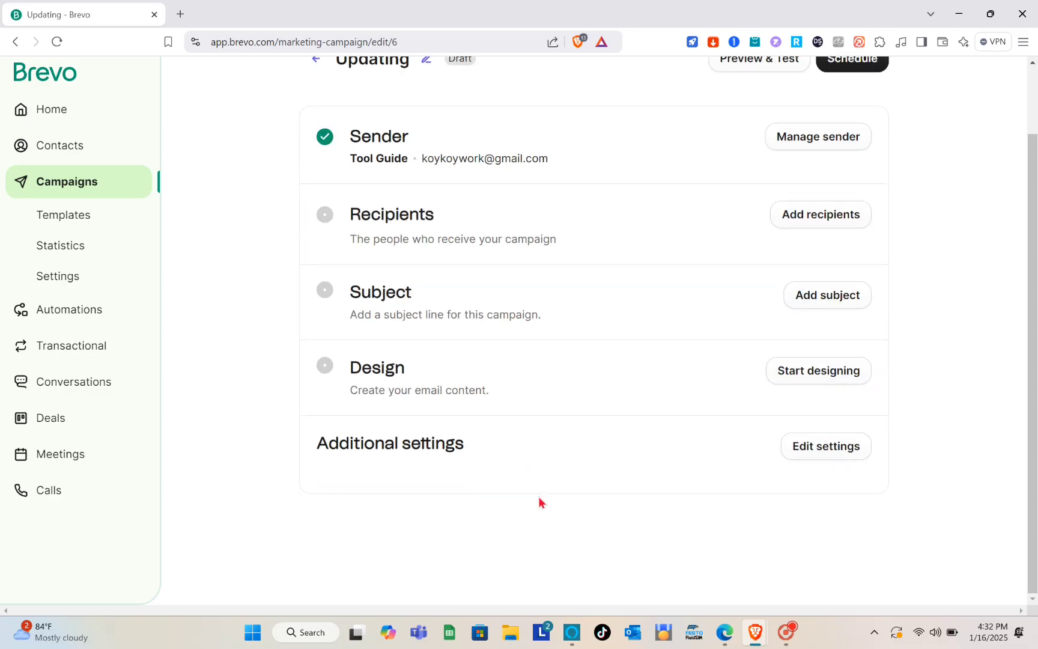
{"action": "scroll", "coordinate": [771, 367], "scroll_direction": "up", "scroll_amount": 2}
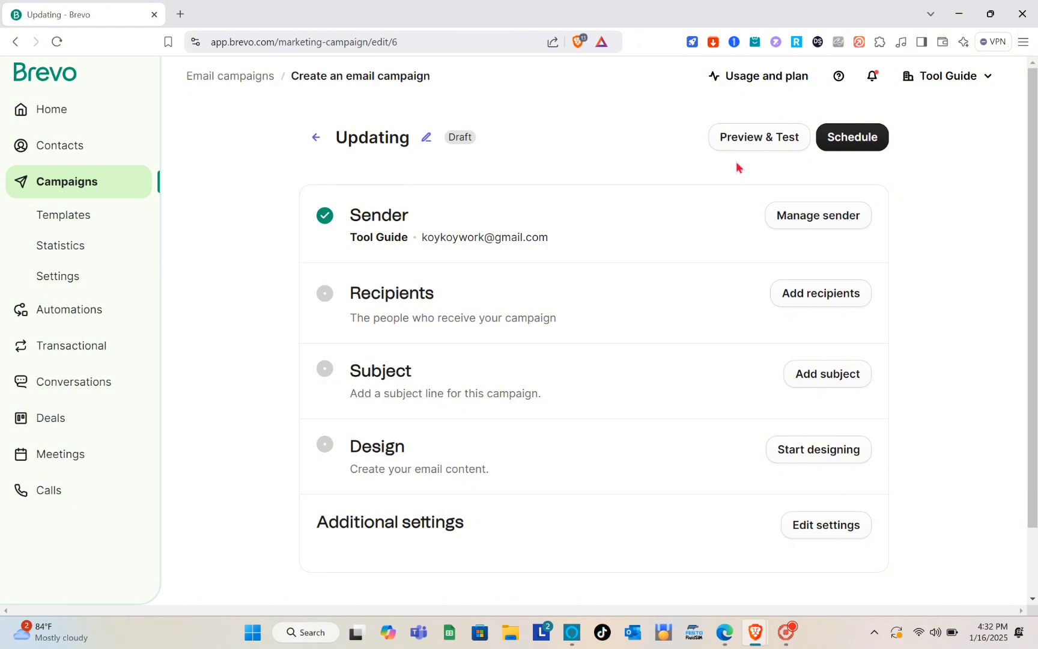
- Open the campaign's recipient settings and choose all lists in the Conversations contacts folder to send to
{"action": "left_click", "coordinate": [822, 302]}
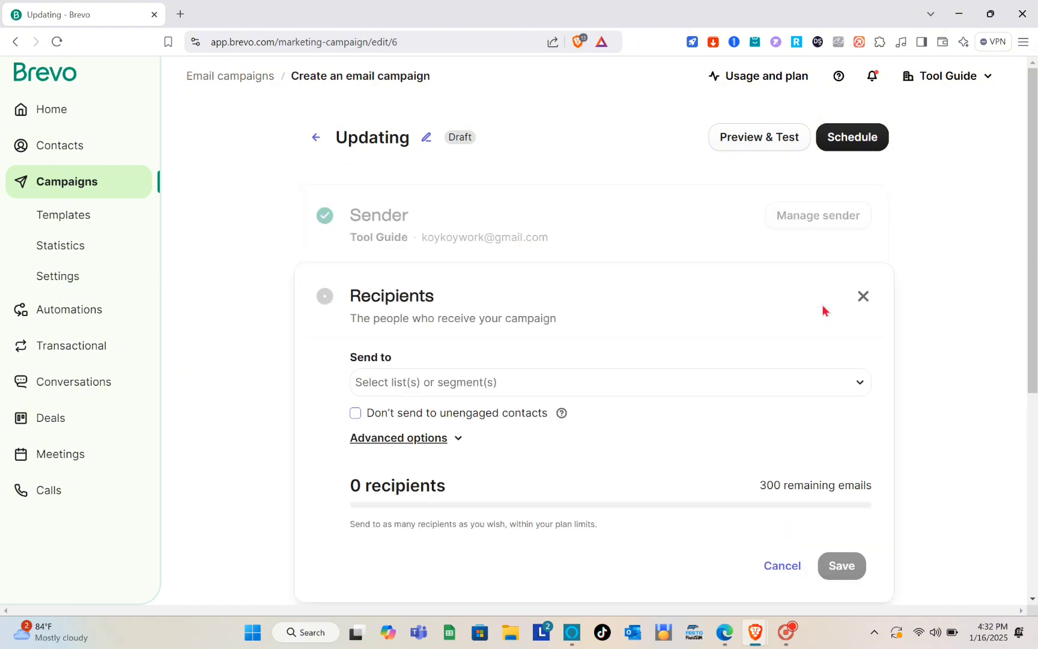
{"action": "left_click", "coordinate": [463, 395]}
{"action": "scroll", "coordinate": [451, 481], "scroll_direction": "down", "scroll_amount": 2}
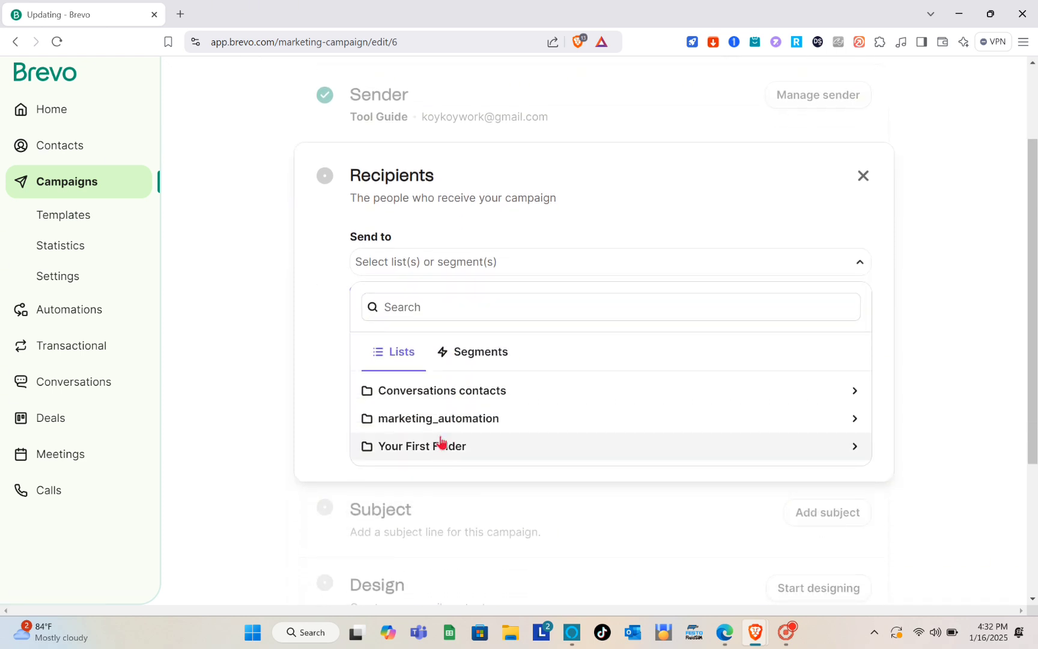
{"action": "left_click", "coordinate": [439, 398]}
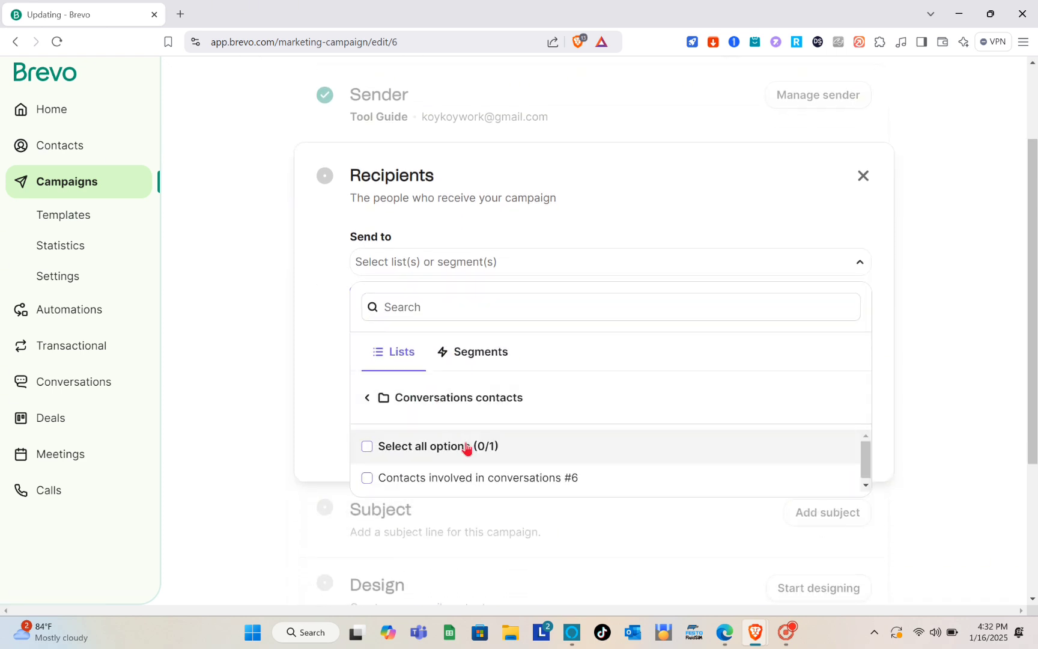
{"action": "left_click", "coordinate": [466, 445]}
{"action": "left_click", "coordinate": [569, 300]}
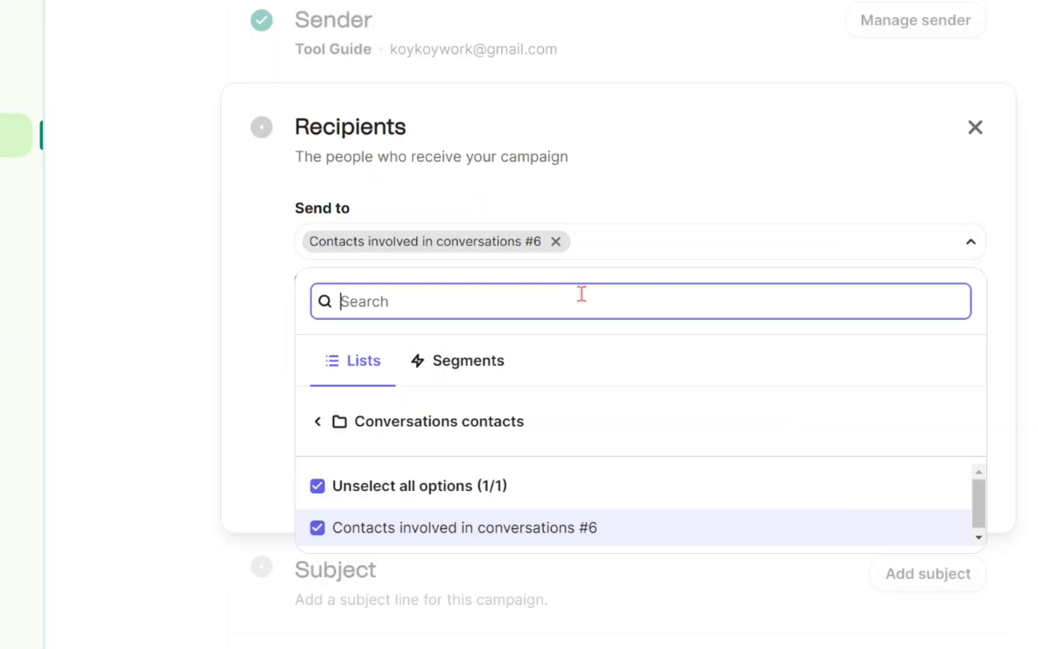
{"action": "left_click", "coordinate": [974, 248]}
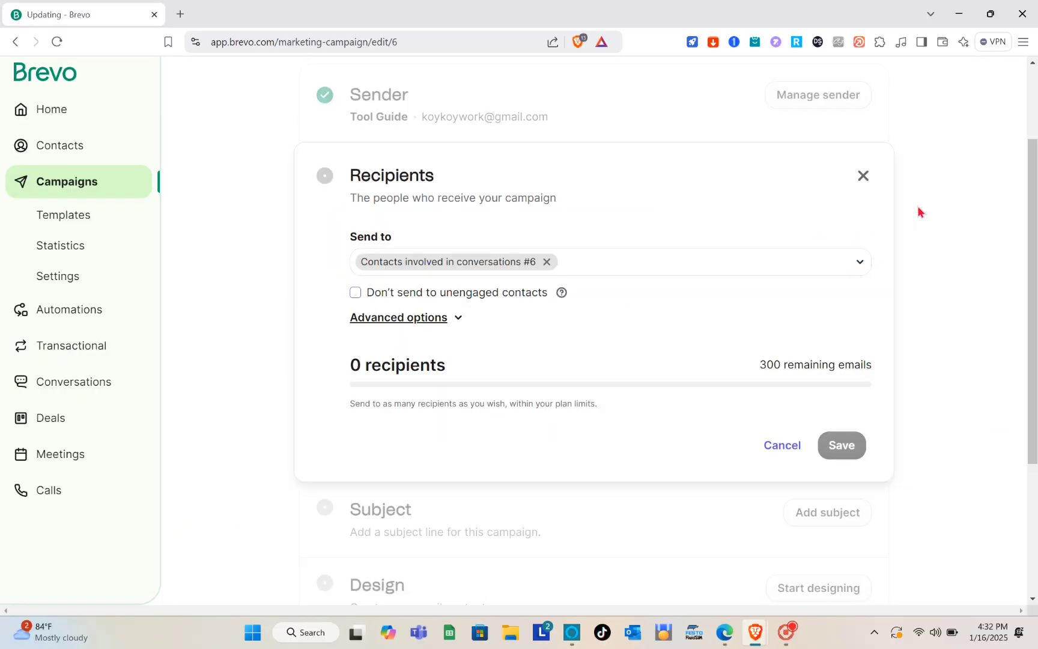
- Try the option that excludes unengaged contacts, turn it off again and close the recipient settings without saving
{"action": "scroll", "coordinate": [576, 335], "scroll_direction": "down", "scroll_amount": 2}
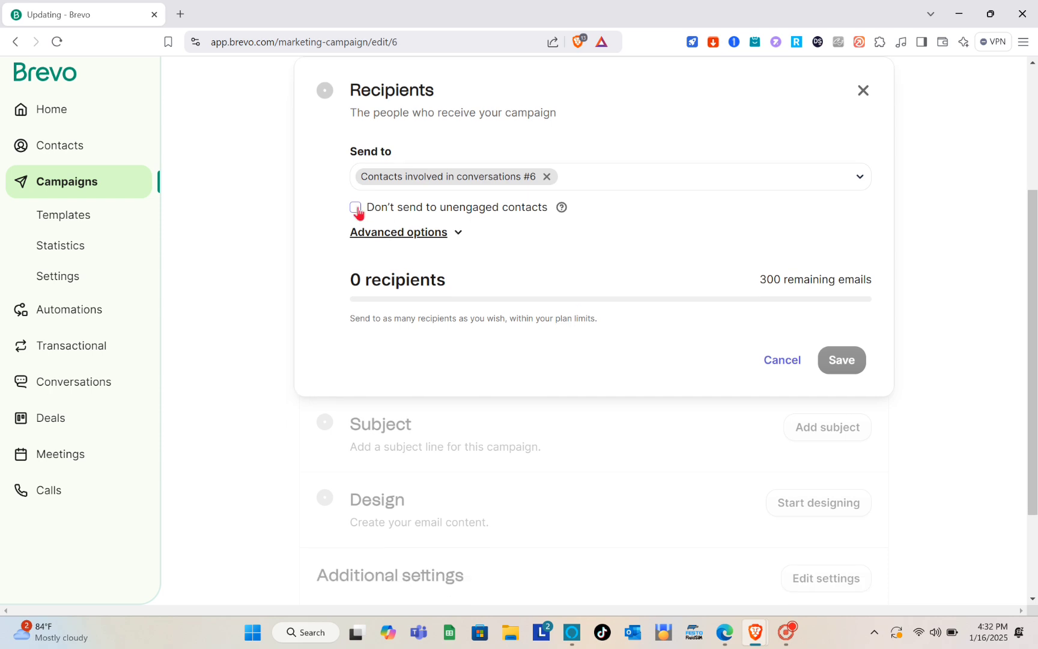
{"action": "left_click", "coordinate": [355, 208]}
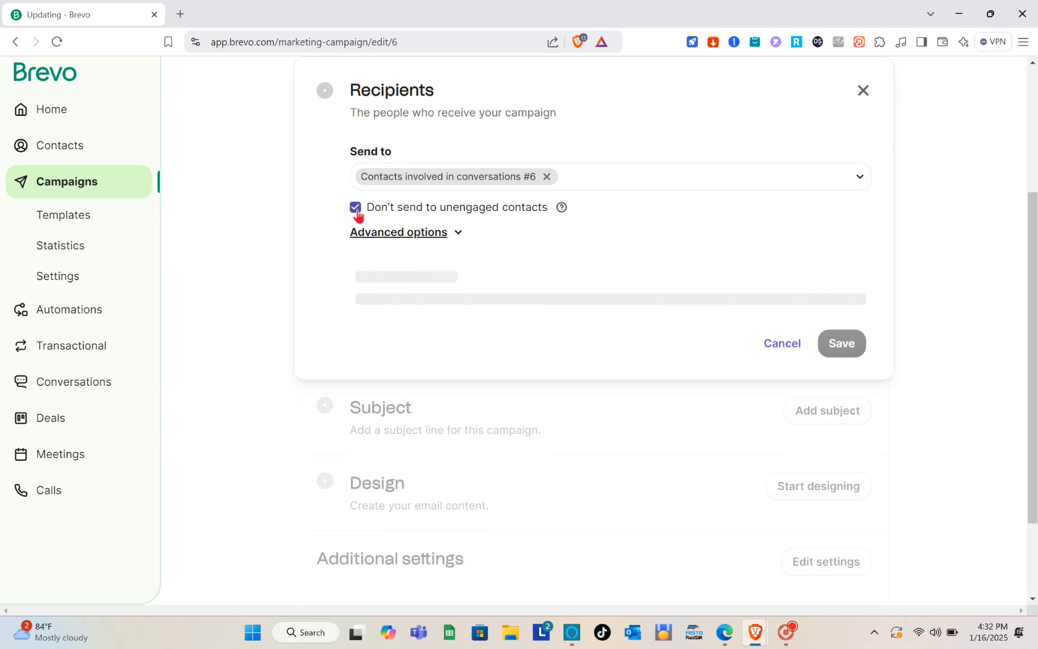
{"action": "left_click", "coordinate": [356, 208]}
{"action": "scroll", "coordinate": [495, 242], "scroll_direction": "down", "scroll_amount": 2}
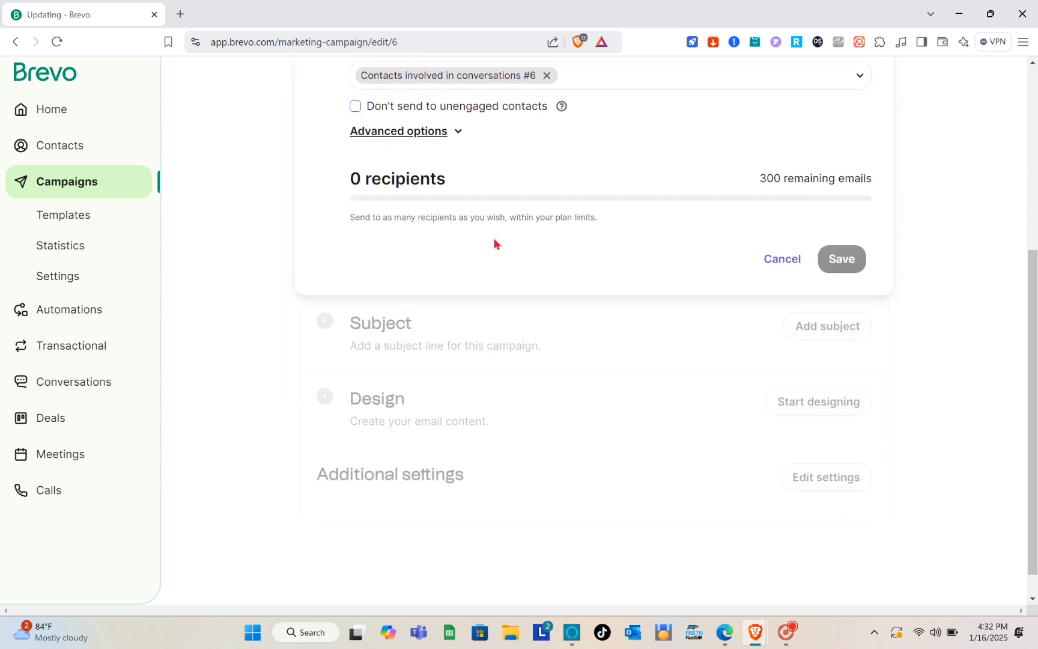
{"action": "scroll", "coordinate": [609, 252], "scroll_direction": "up", "scroll_amount": 4}
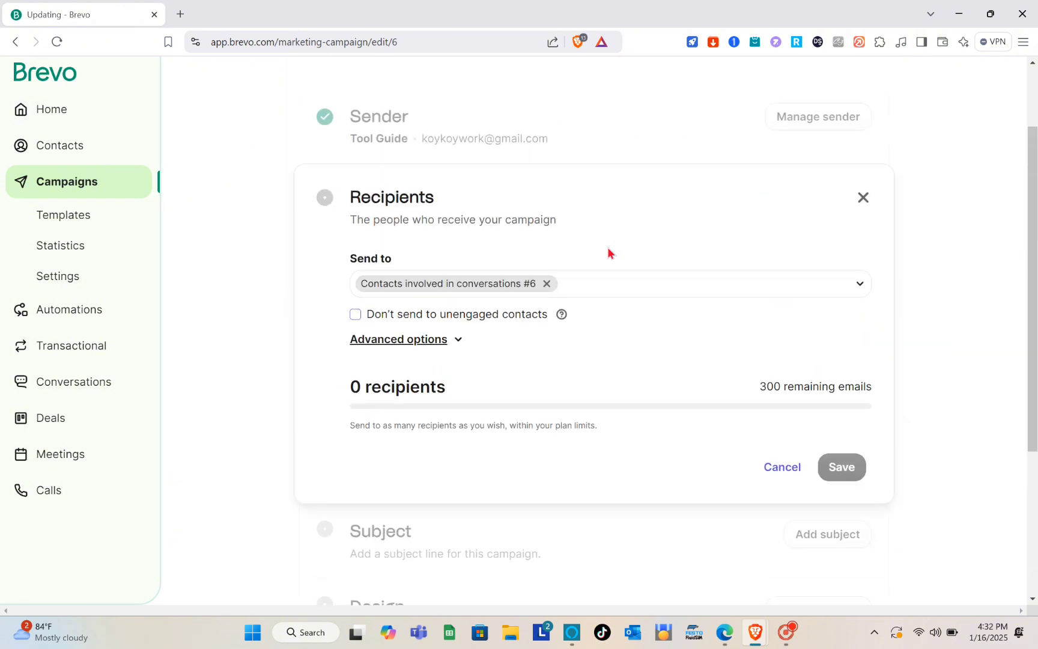
{"action": "left_click", "coordinate": [863, 199]}
- Open the campaign's subject settings, review the subject line and preview text fields, and close them without saving
{"action": "left_click", "coordinate": [818, 304]}
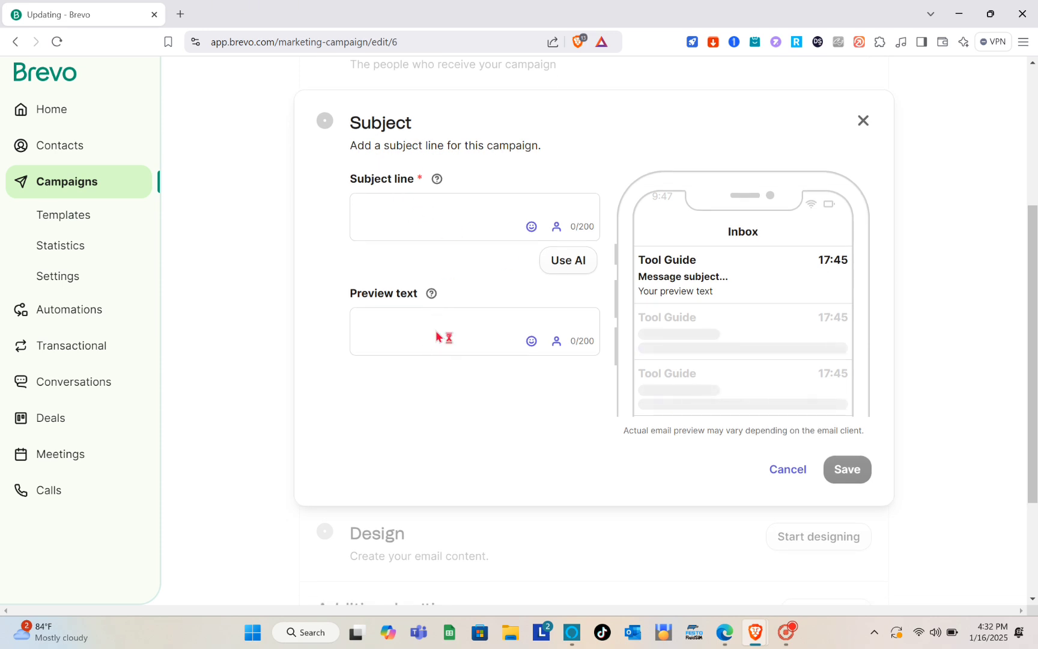
{"action": "scroll", "coordinate": [437, 336], "scroll_direction": "down", "scroll_amount": 2}
{"action": "scroll", "coordinate": [432, 333], "scroll_direction": "up", "scroll_amount": 1}
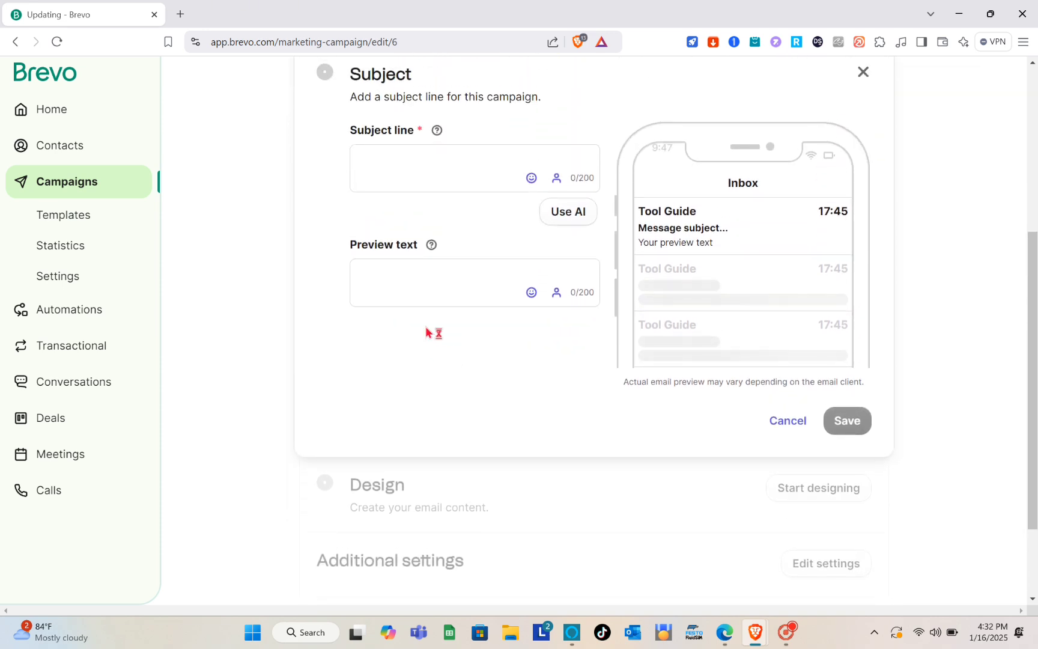
{"action": "left_click", "coordinate": [399, 303]}
{"action": "scroll", "coordinate": [862, 292], "scroll_direction": "up", "scroll_amount": 4}
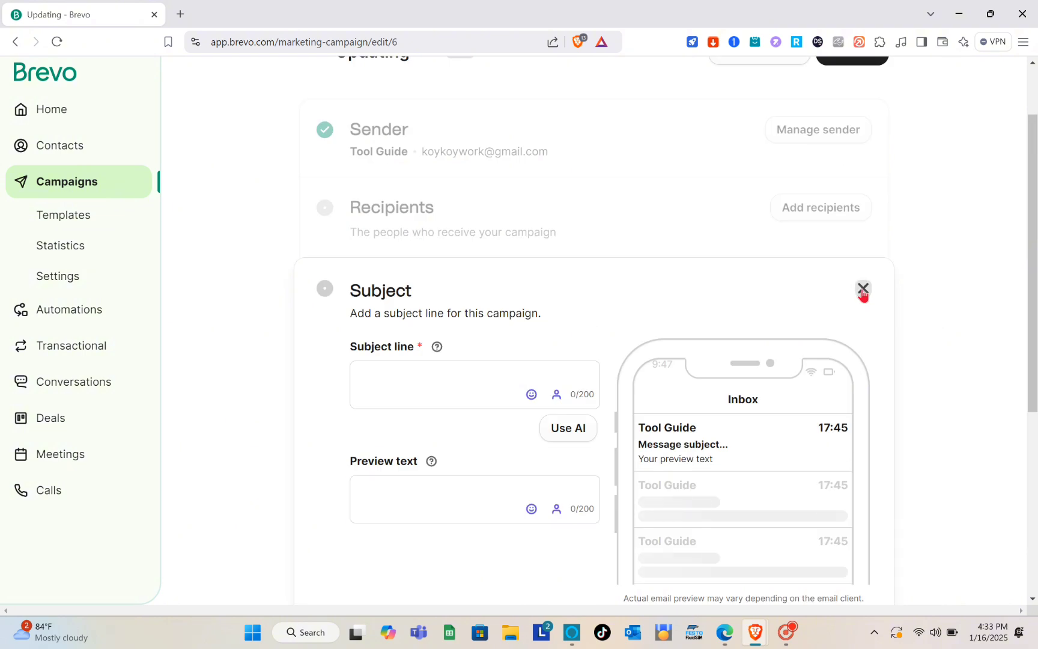
{"action": "left_click", "coordinate": [862, 292]}
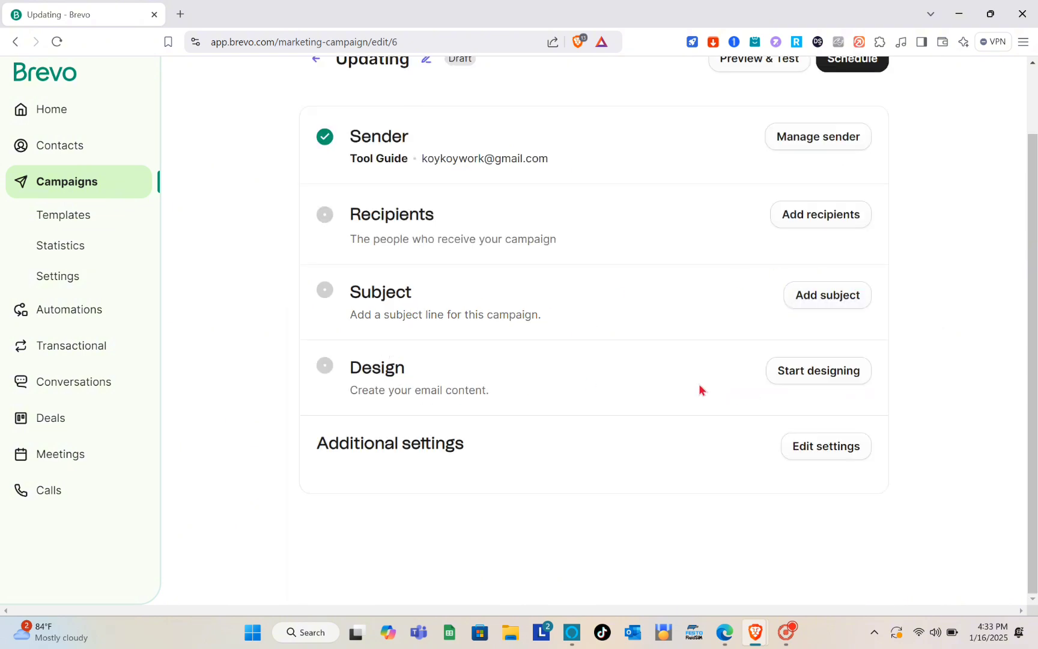
- Start designing the campaign's email and browse the basic layouts and the template gallery
{"action": "left_click", "coordinate": [800, 376]}
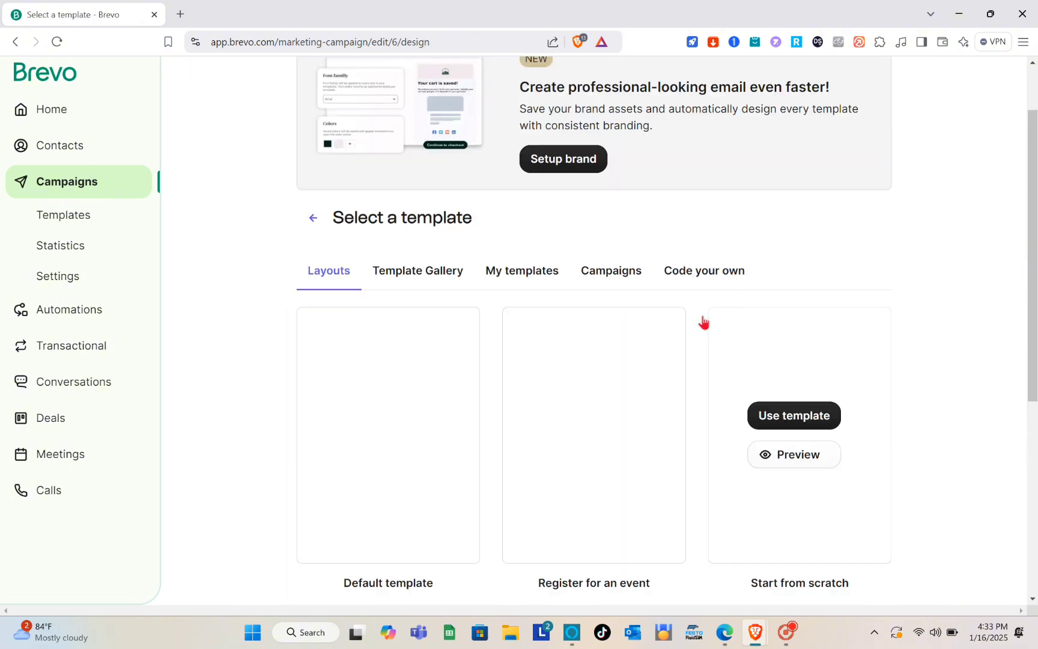
{"action": "scroll", "coordinate": [401, 386], "scroll_direction": "down", "scroll_amount": 6}
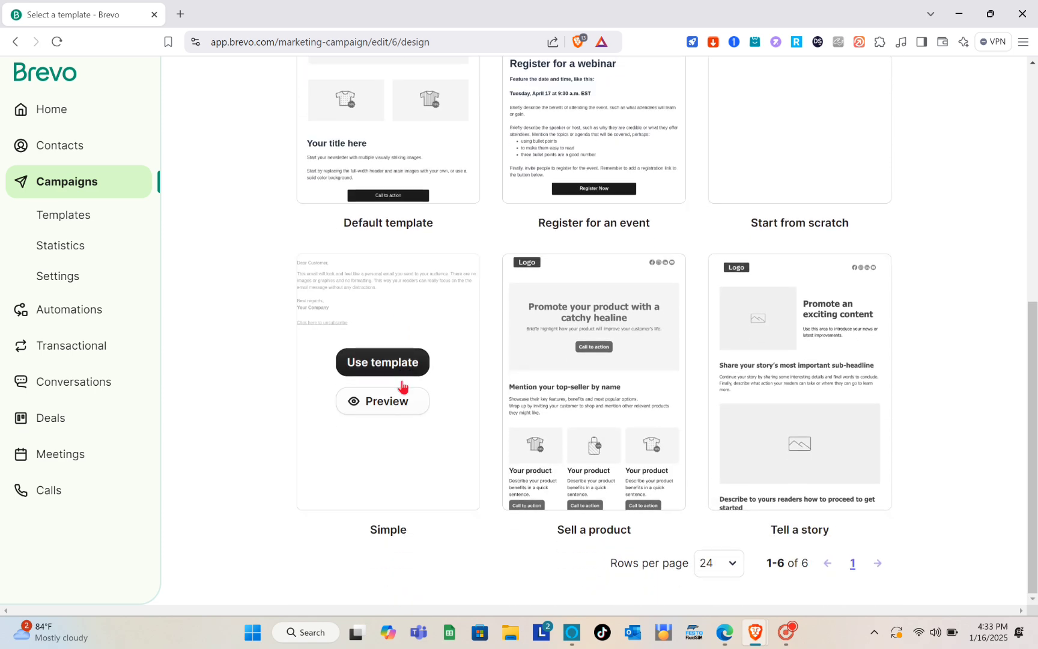
{"action": "scroll", "coordinate": [401, 386], "scroll_direction": "up", "scroll_amount": 8}
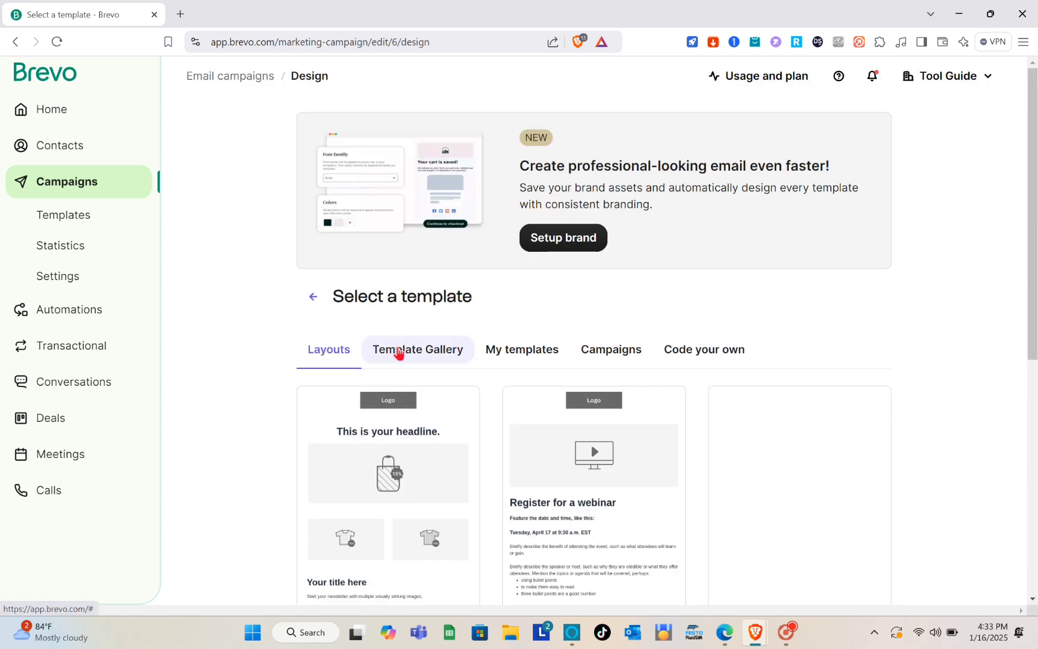
{"action": "left_click", "coordinate": [398, 351]}
{"action": "scroll", "coordinate": [518, 417], "scroll_direction": "down", "scroll_amount": 2}
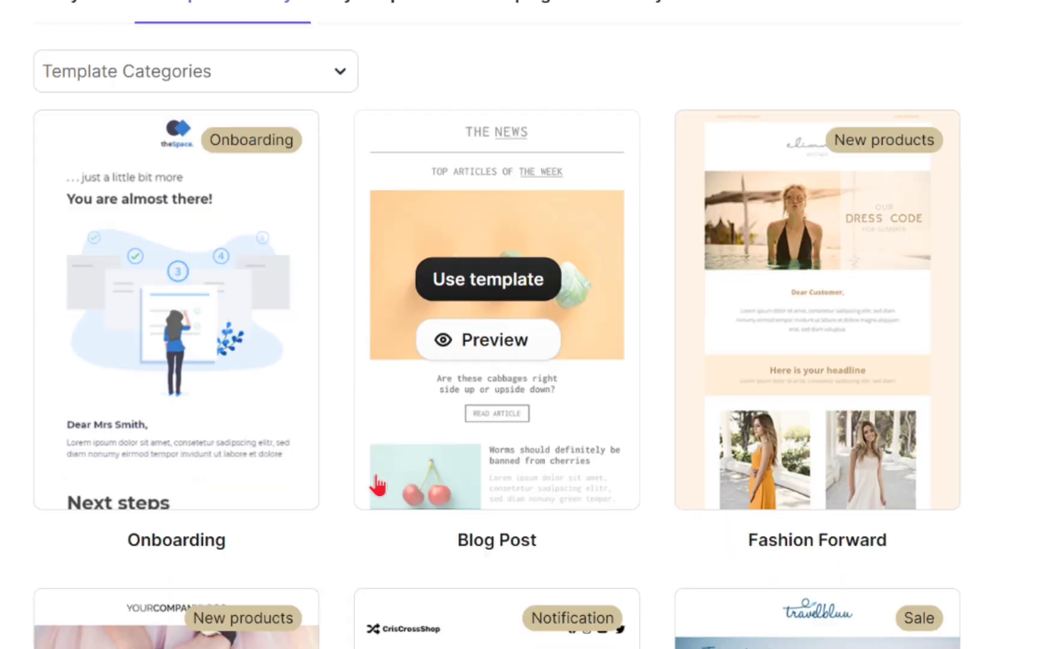
- Browse the template gallery and use the Fashion Forward template for the campaign's email
{"action": "scroll", "coordinate": [518, 419], "scroll_direction": "down", "scroll_amount": 3}
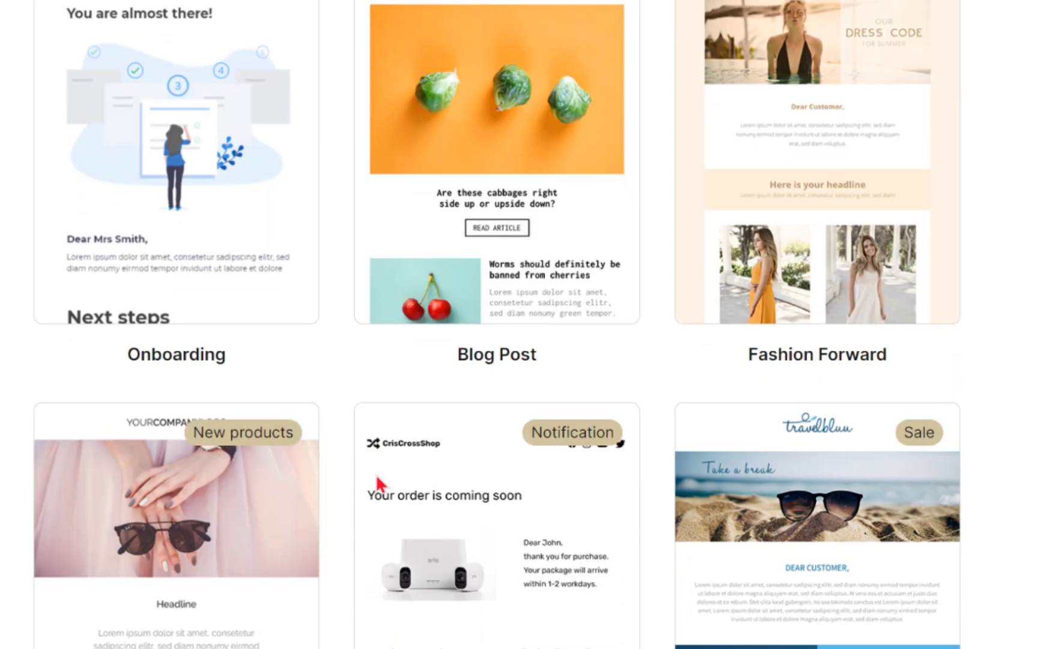
{"action": "scroll", "coordinate": [519, 419], "scroll_direction": "up", "scroll_amount": 2}
{"action": "scroll", "coordinate": [379, 484], "scroll_direction": "up", "scroll_amount": 1}
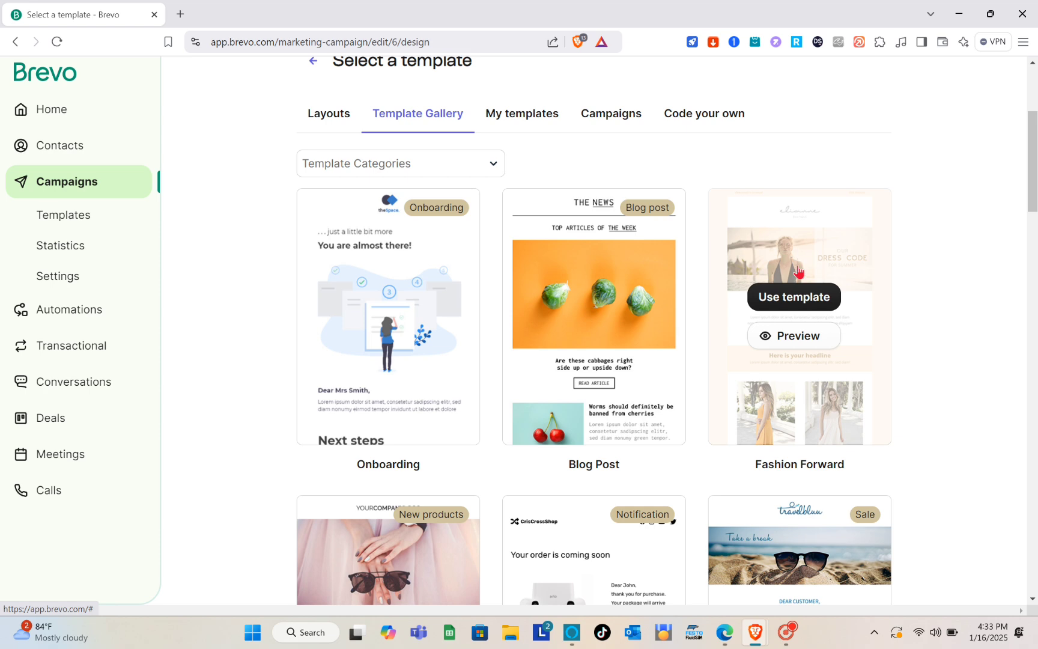
{"action": "left_click", "coordinate": [794, 297]}
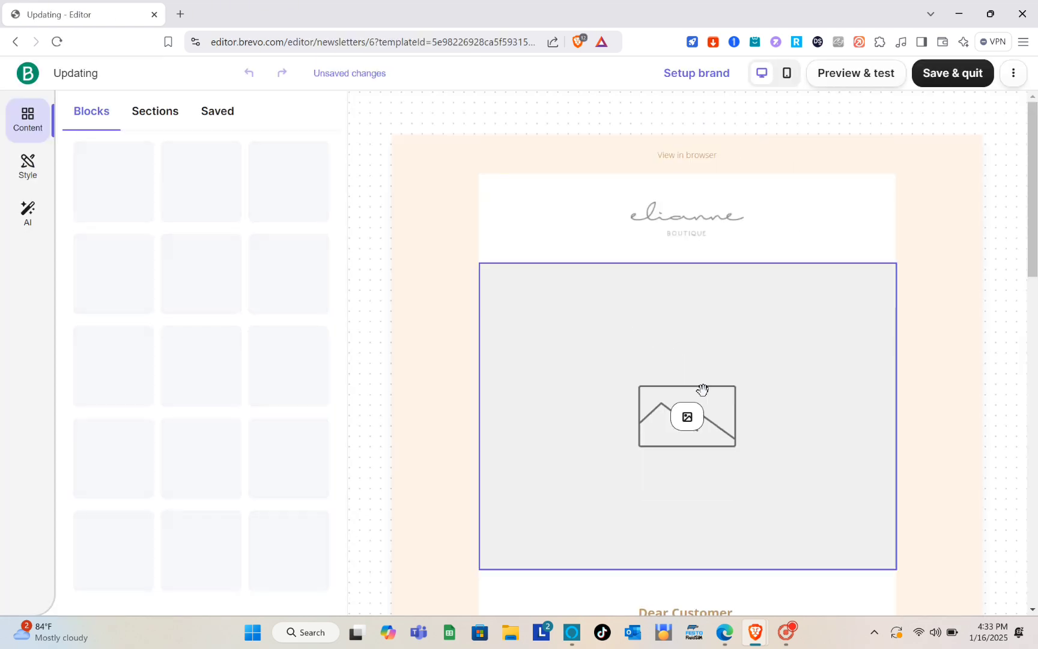
- Look through the email template in the editor and inspect the settings of its logo and header
{"action": "mouse_move", "coordinate": [712, 269]}
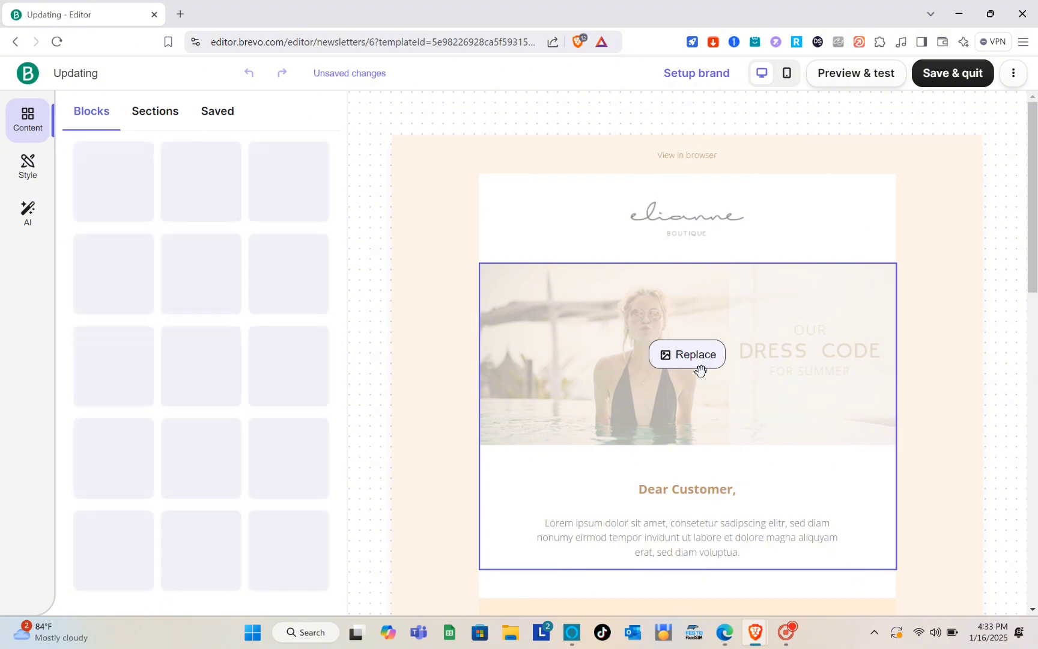
{"action": "scroll", "coordinate": [694, 410], "scroll_direction": "down", "scroll_amount": 8}
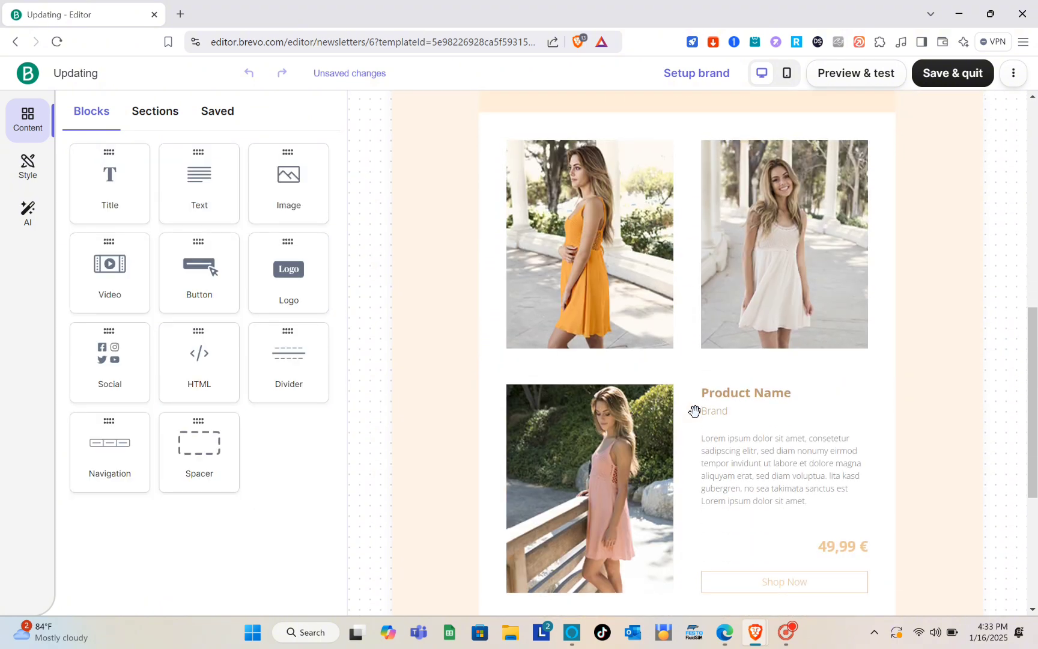
{"action": "scroll", "coordinate": [694, 410], "scroll_direction": "down", "scroll_amount": 5}
{"action": "scroll", "coordinate": [694, 410], "scroll_direction": "up", "scroll_amount": 15}
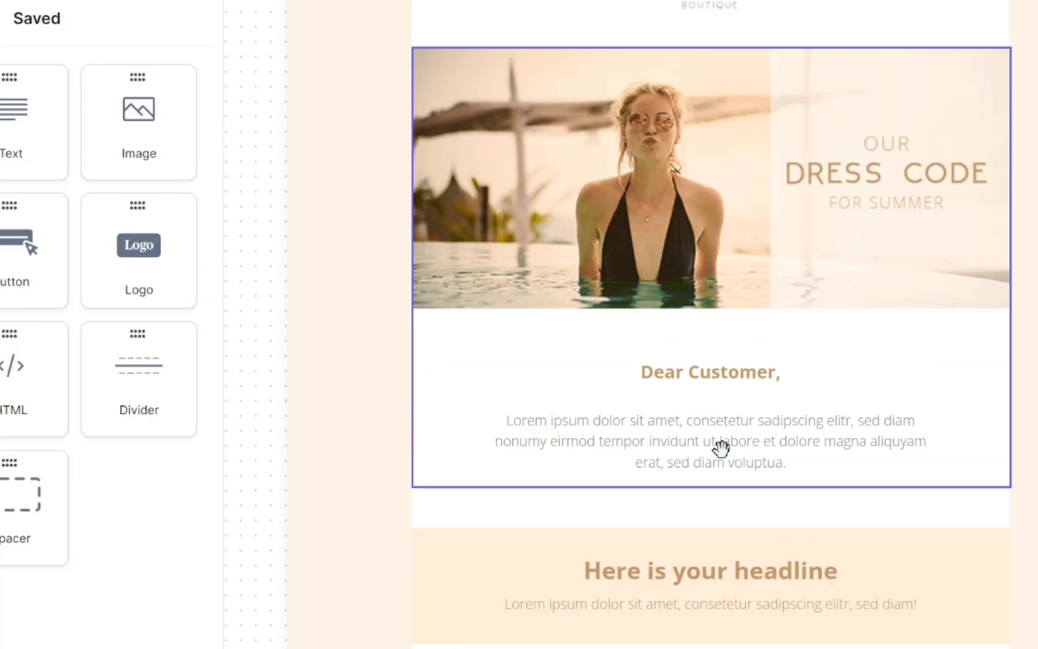
{"action": "scroll", "coordinate": [721, 447], "scroll_direction": "up", "scroll_amount": 3}
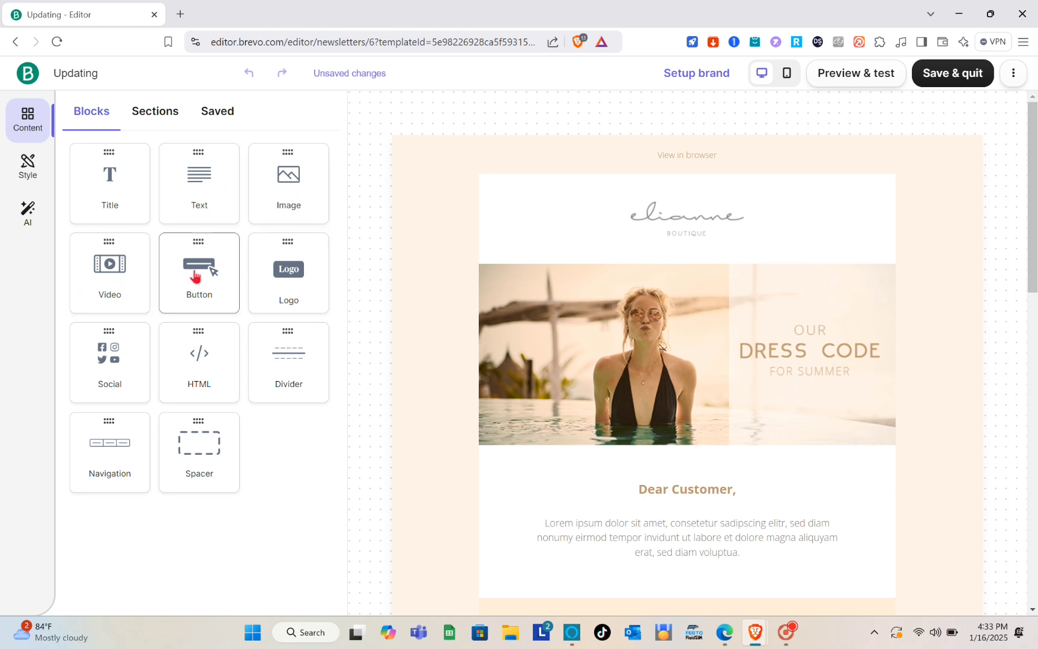
{"action": "left_click", "coordinate": [726, 228]}
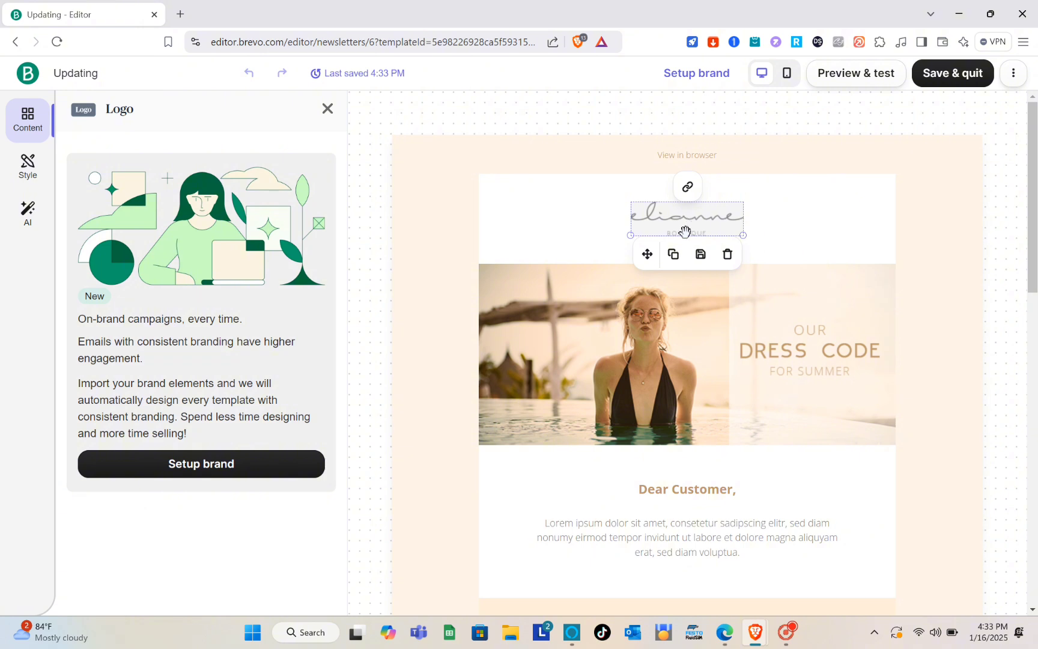
{"action": "left_click", "coordinate": [762, 192]}
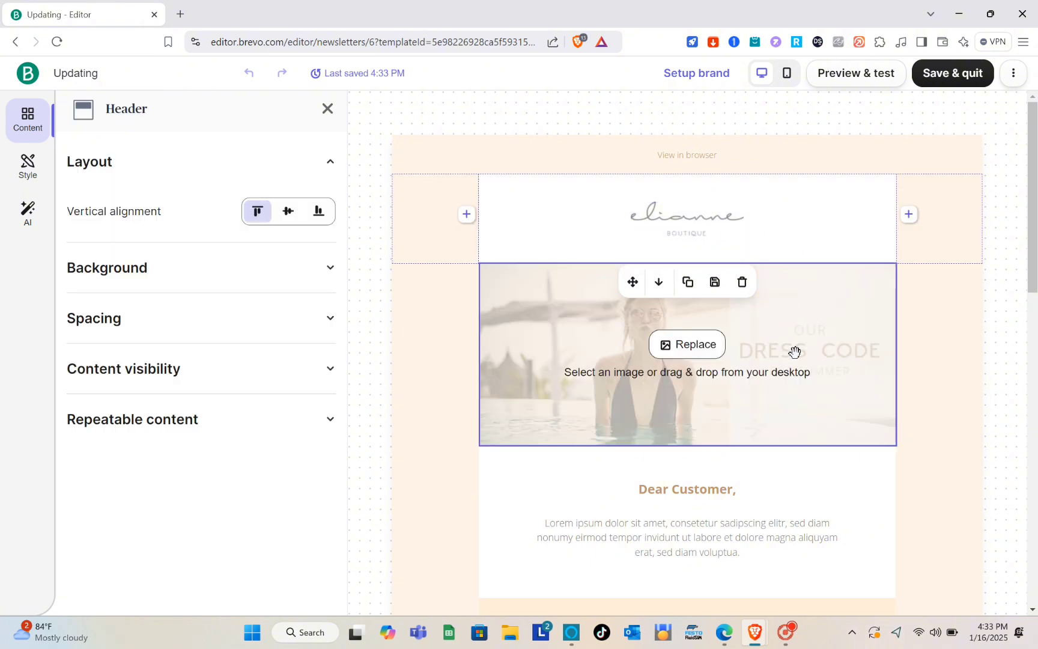
- Preview the email design down to its footer, close the preview and return to the campaign overview
{"action": "left_click", "coordinate": [859, 84]}
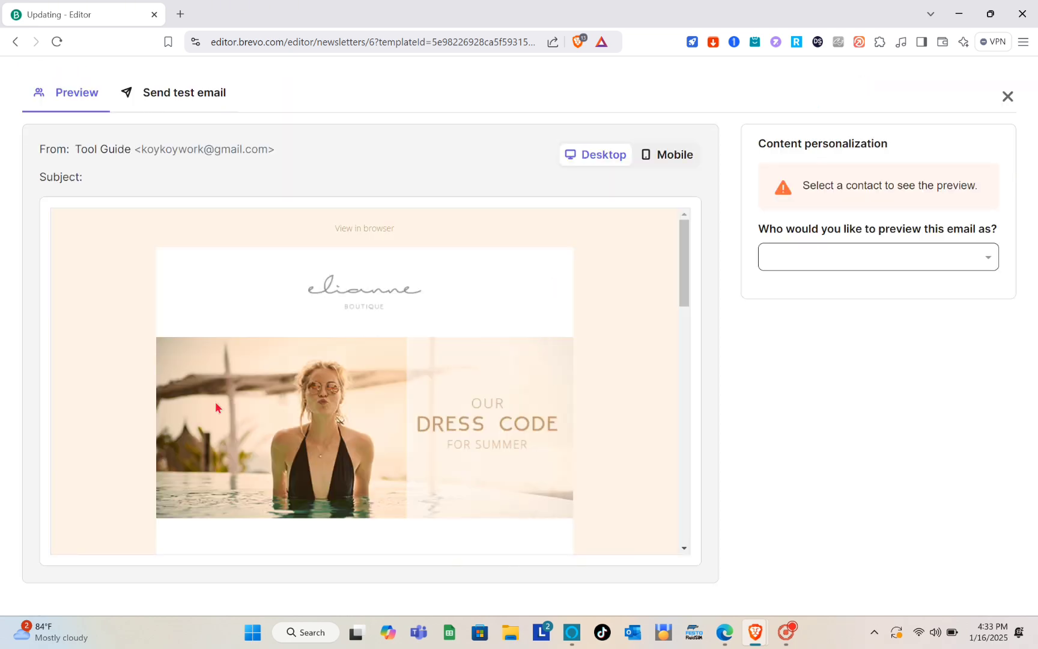
{"action": "scroll", "coordinate": [215, 401], "scroll_direction": "down", "scroll_amount": 15}
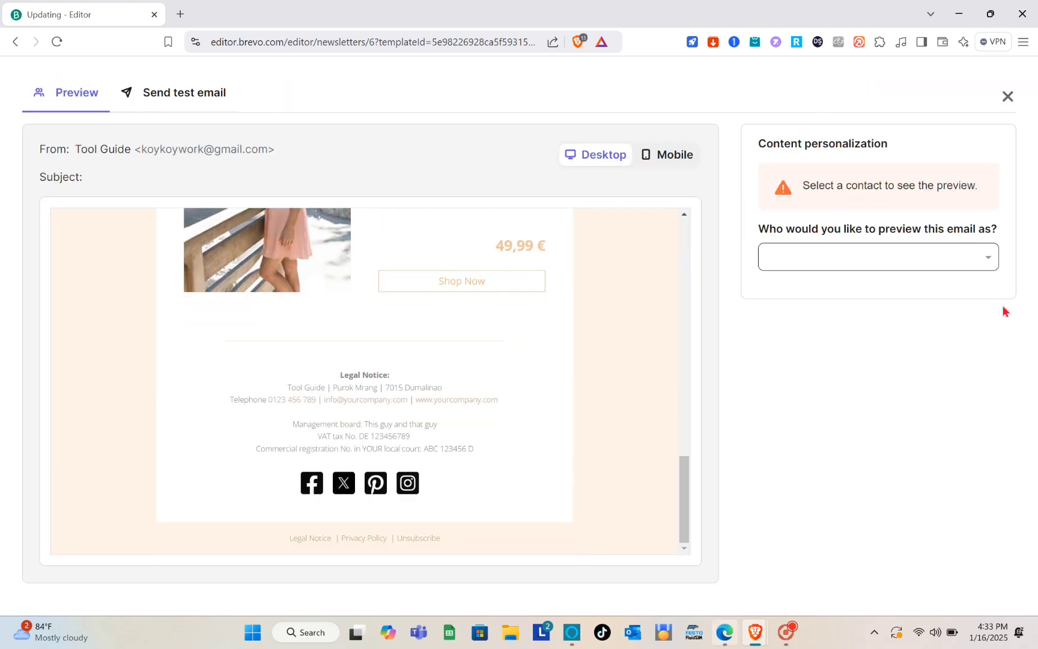
{"action": "left_click", "coordinate": [1008, 97]}
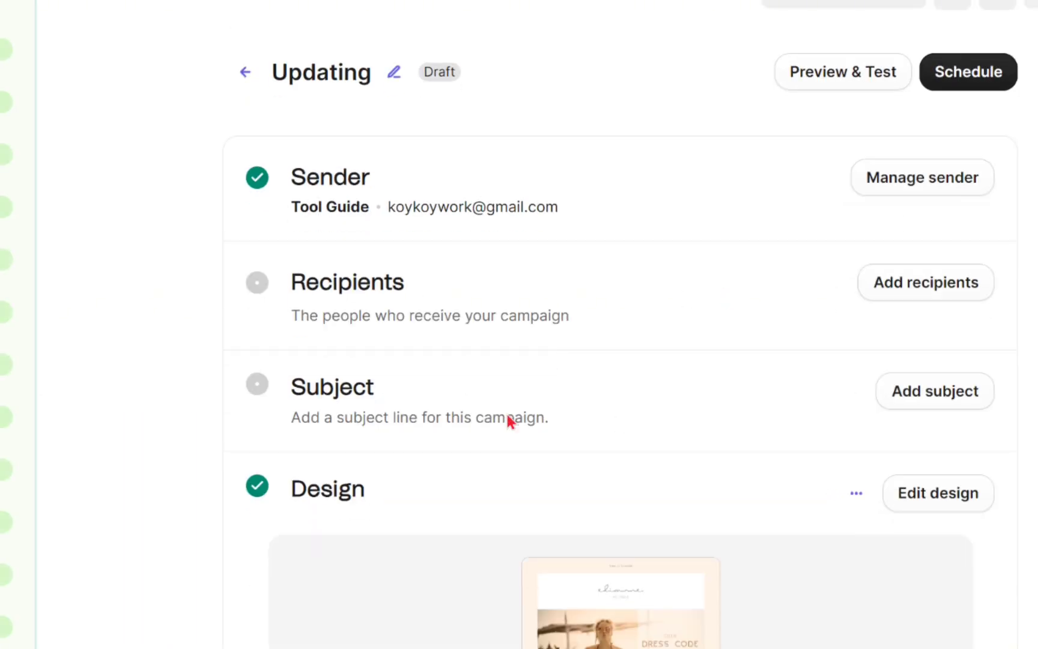
- Review the campaign overview and try to schedule the campaign
{"action": "scroll", "coordinate": [464, 368], "scroll_direction": "down", "scroll_amount": 4}
{"action": "scroll", "coordinate": [464, 368], "scroll_direction": "up", "scroll_amount": 4}
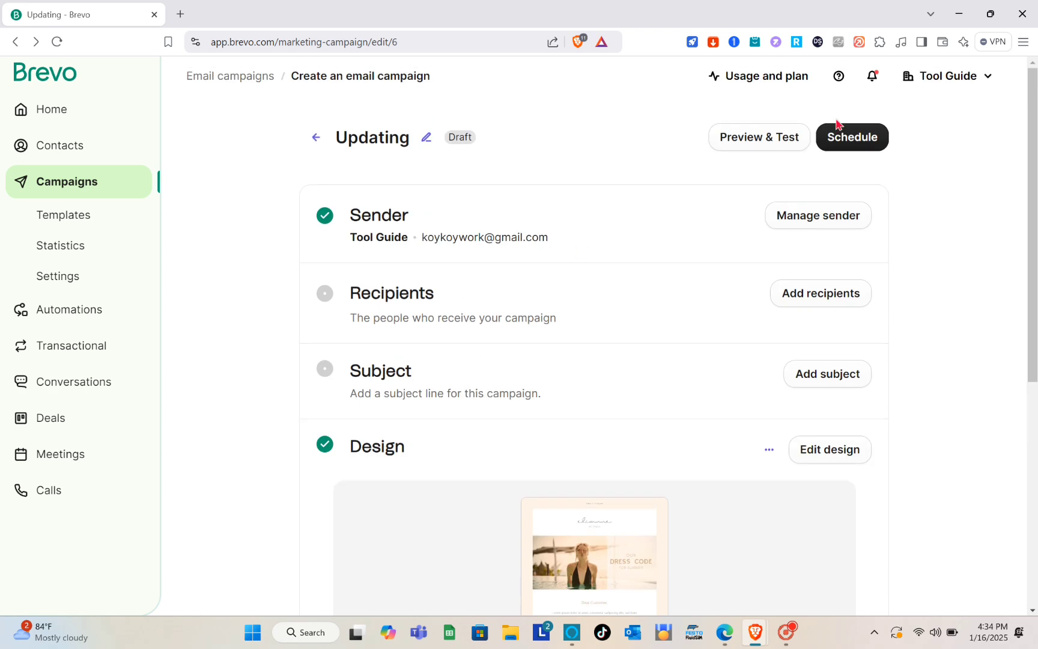
{"action": "left_click", "coordinate": [856, 142]}
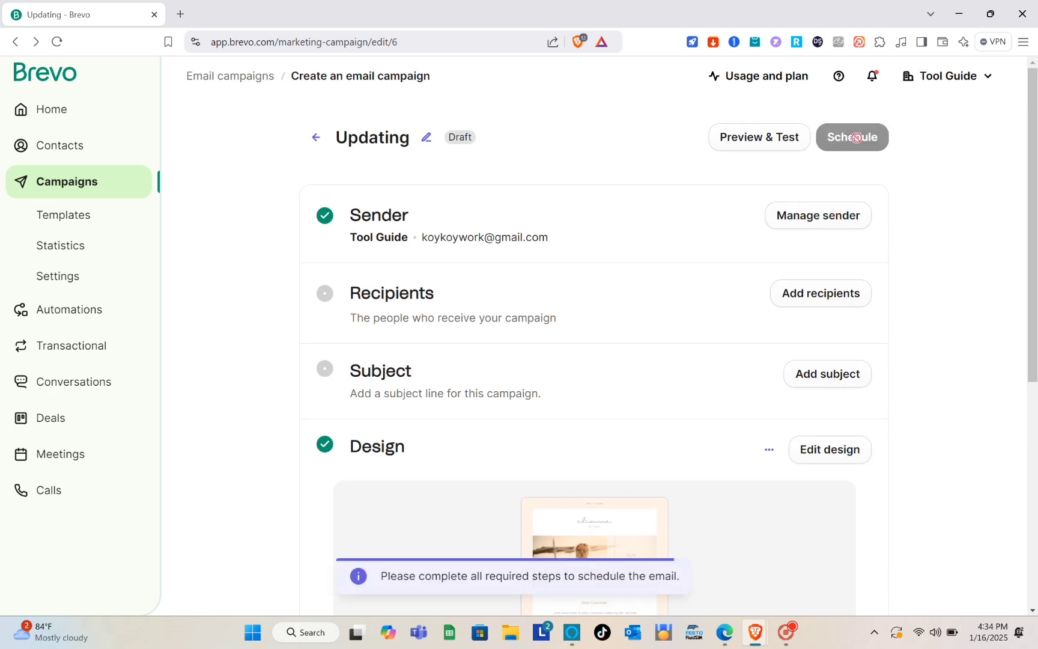
{"action": "scroll", "coordinate": [554, 408], "scroll_direction": "down", "scroll_amount": 4}
{"action": "scroll", "coordinate": [555, 407], "scroll_direction": "up", "scroll_amount": 4}
- Open the list of email templates, switch to the campaign statistics and look through the statistics page
{"action": "left_click", "coordinate": [138, 226]}
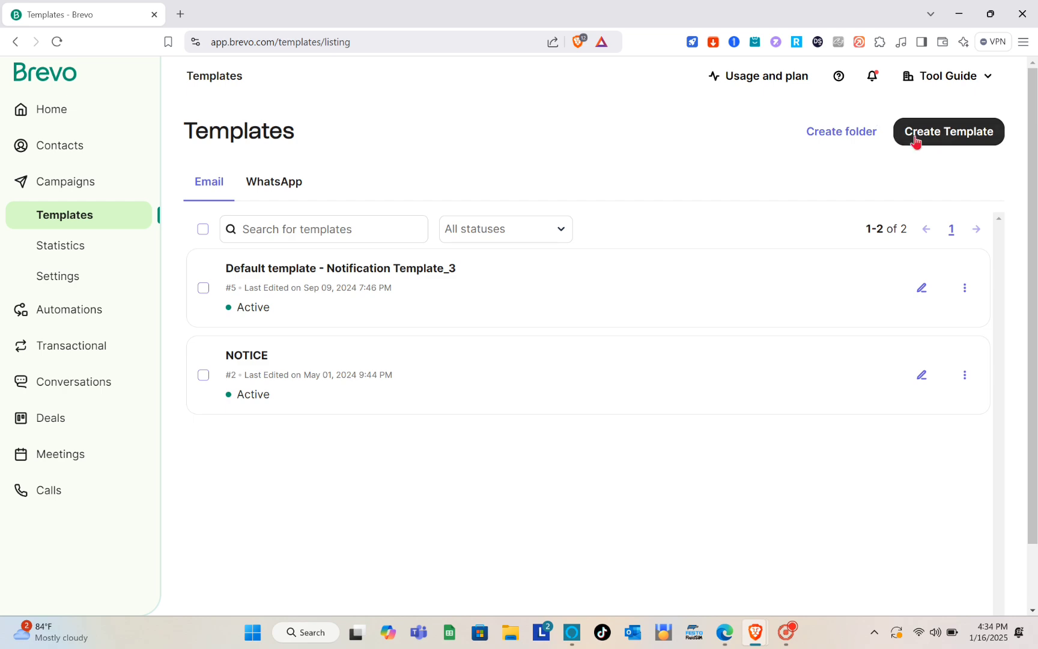
{"action": "left_click", "coordinate": [98, 249]}
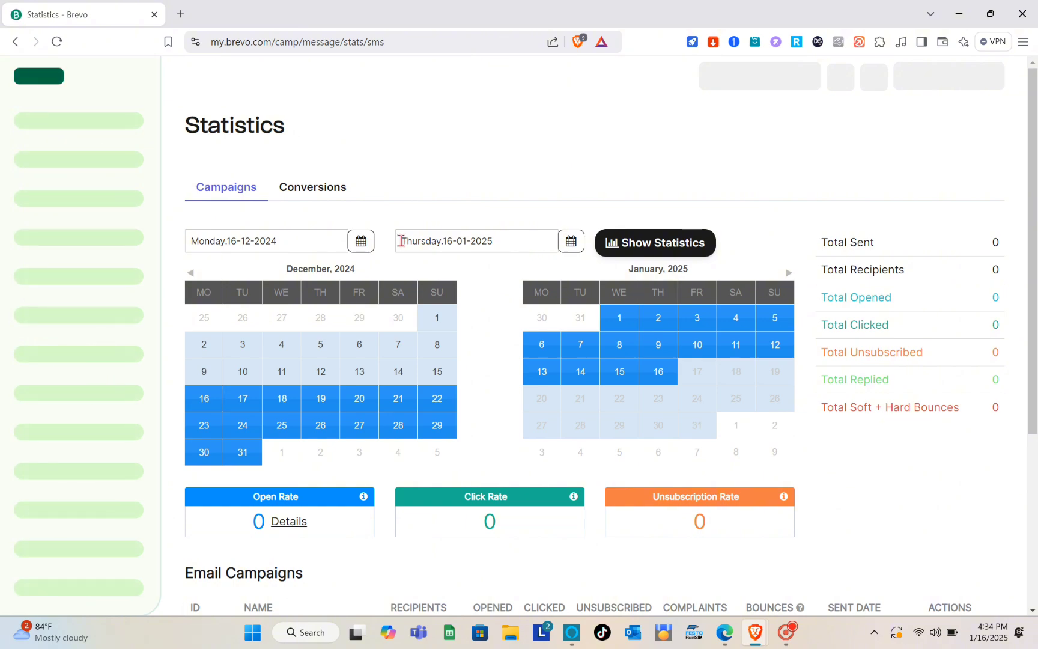
{"action": "scroll", "coordinate": [401, 245], "scroll_direction": "down", "scroll_amount": 3}
{"action": "scroll", "coordinate": [398, 273], "scroll_direction": "up", "scroll_amount": 4}
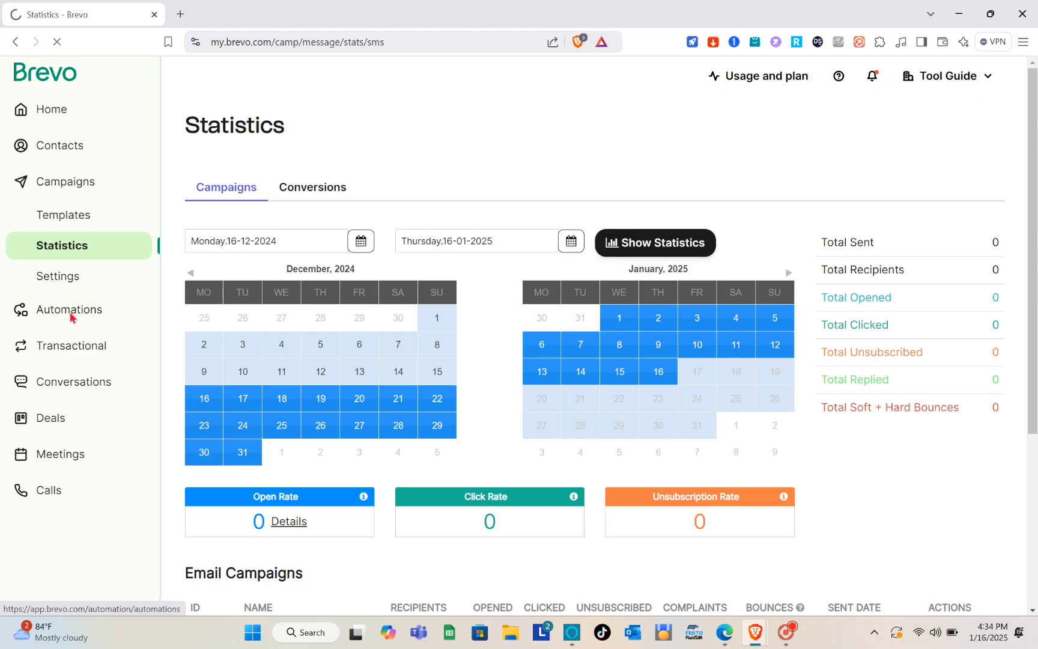
- Start a new automation and browse the prebuilt ones for improving engagement, increasing traffic, increasing revenue and building relationships
{"action": "left_click", "coordinate": [123, 338]}
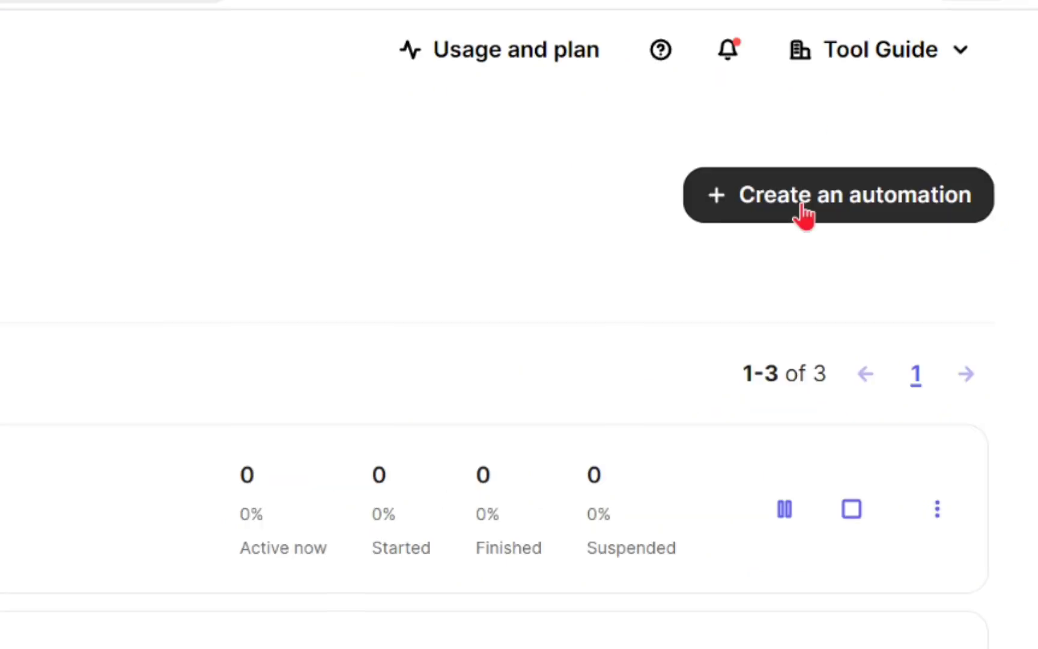
{"action": "left_click", "coordinate": [723, 211]}
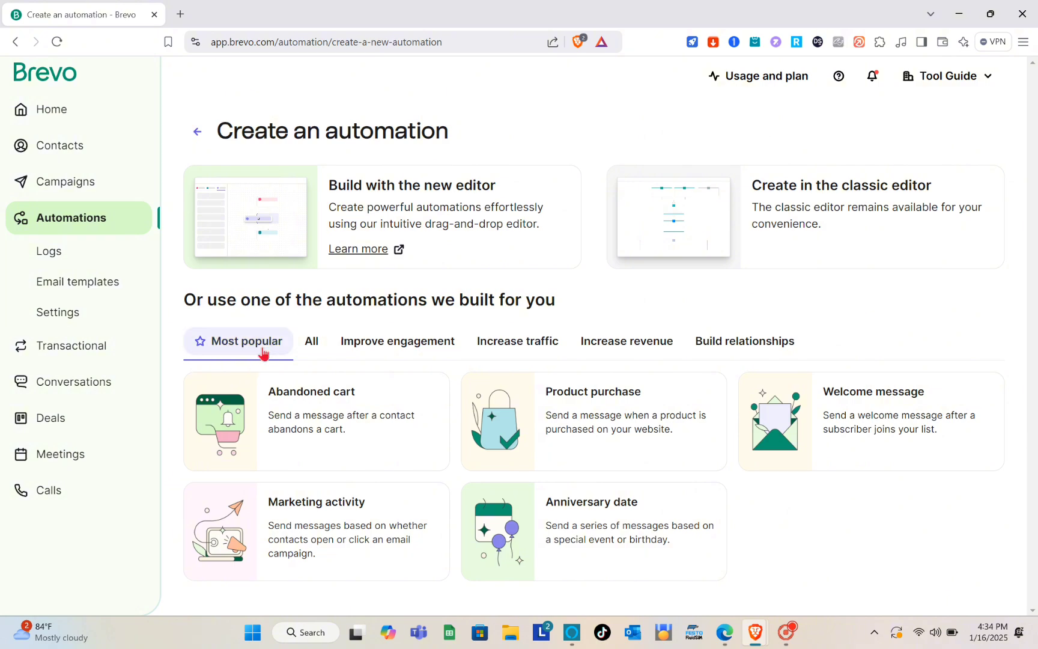
{"action": "left_click", "coordinate": [387, 346]}
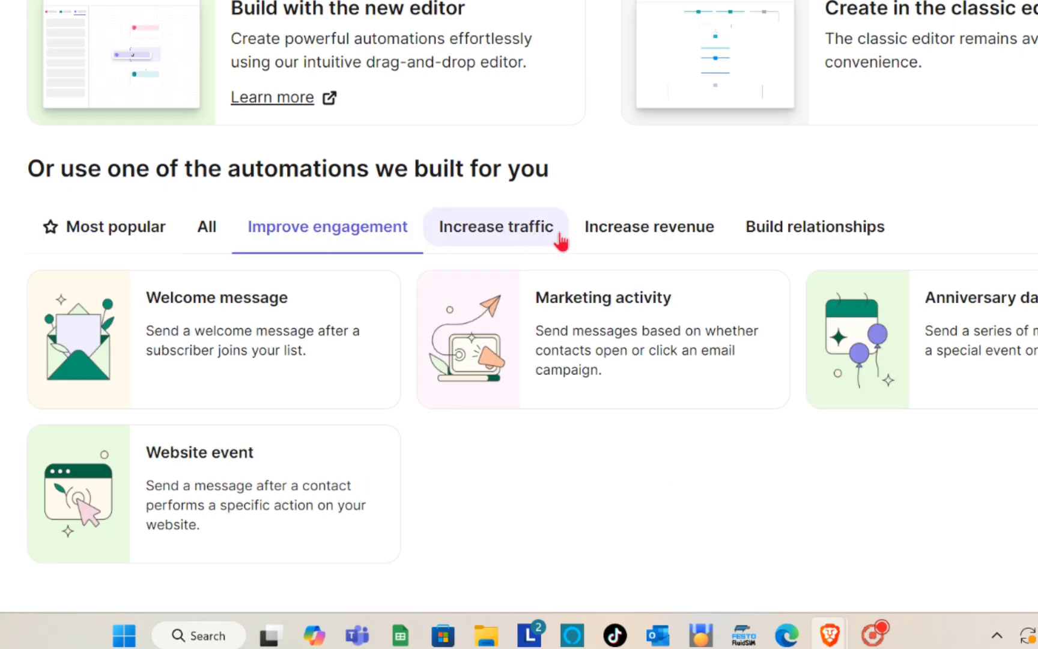
{"action": "left_click", "coordinate": [559, 239]}
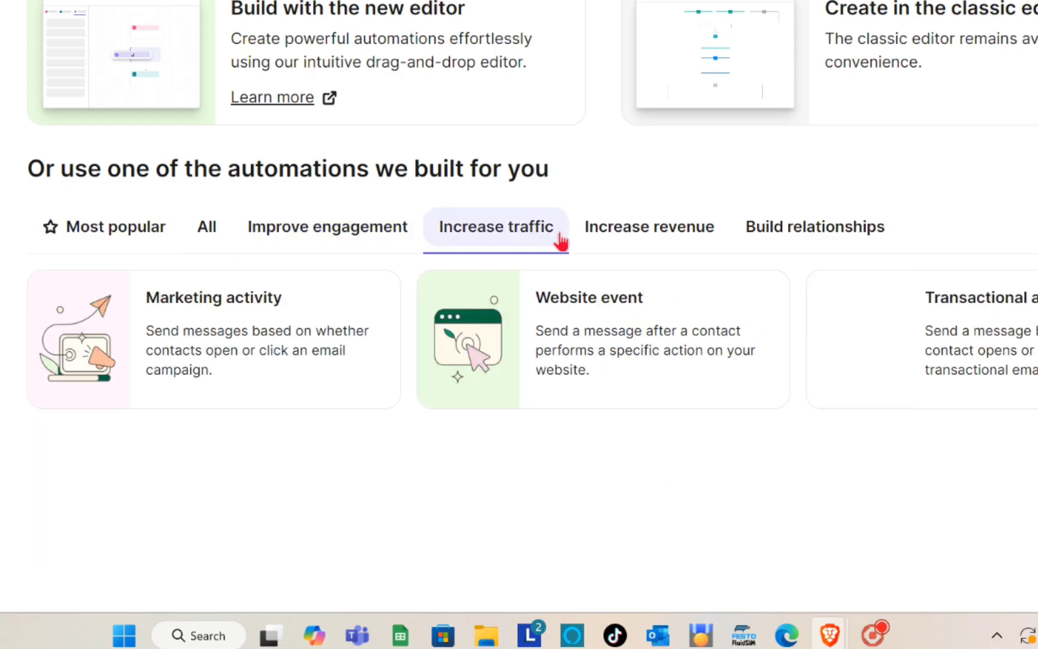
{"action": "left_click", "coordinate": [709, 249]}
{"action": "left_click", "coordinate": [763, 251]}
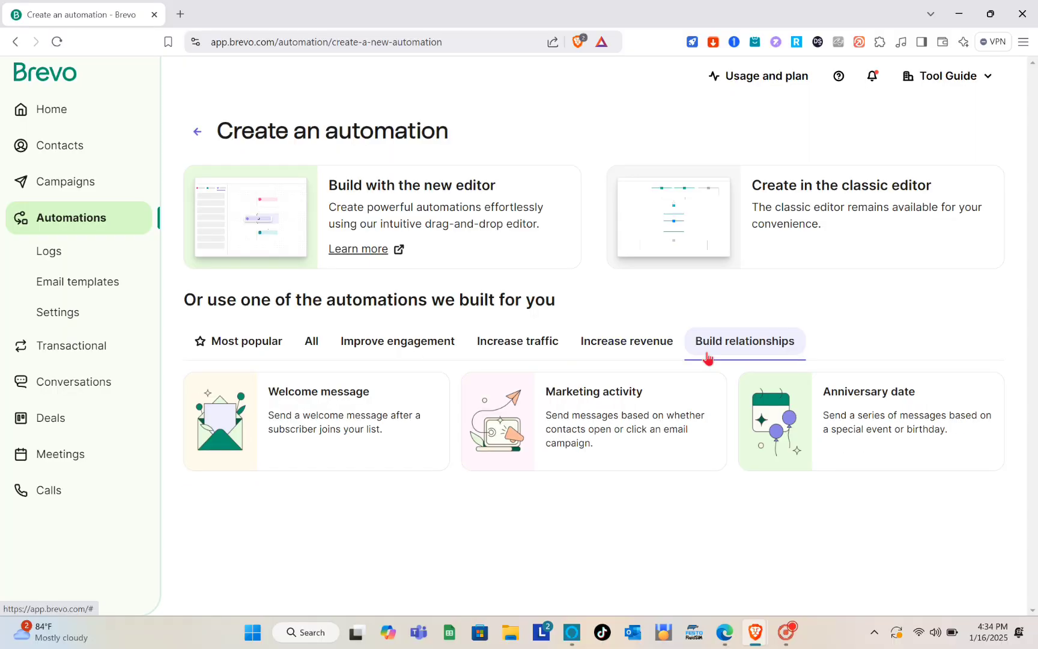
- Create an automation from the prebuilt Welcome message among the Improve engagement automations
{"action": "left_click", "coordinate": [350, 255]}
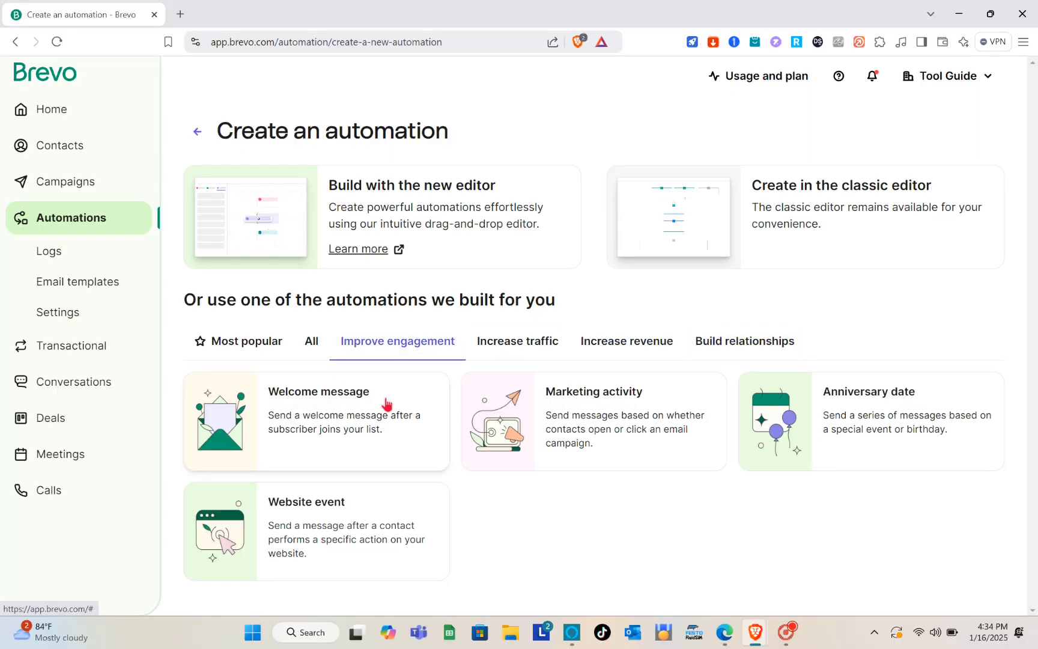
{"action": "left_click", "coordinate": [307, 436]}
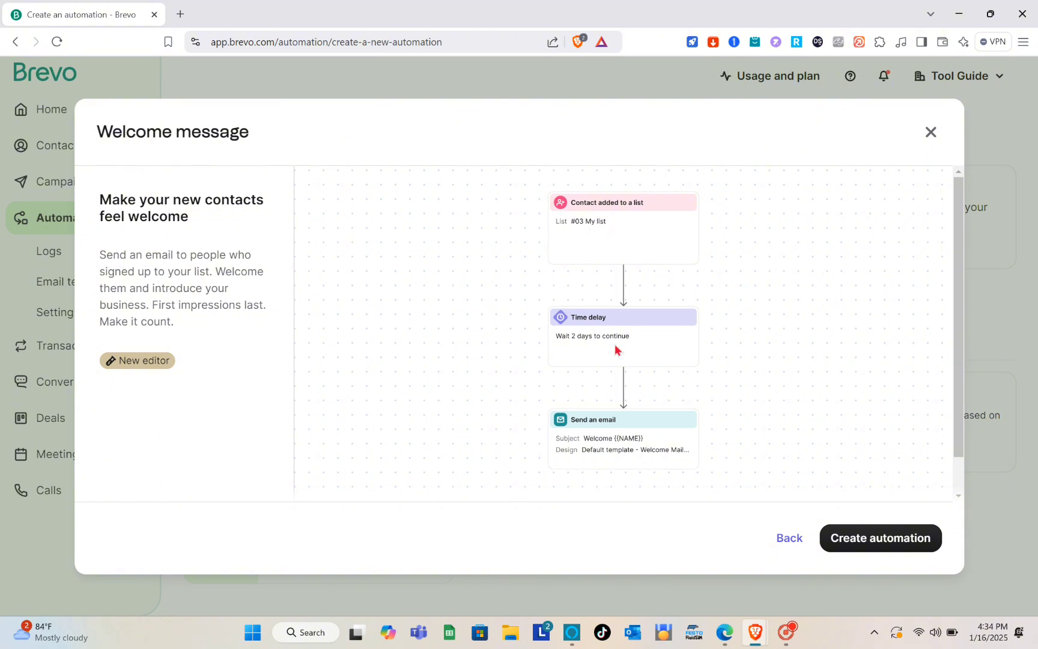
{"action": "left_click", "coordinate": [908, 535]}
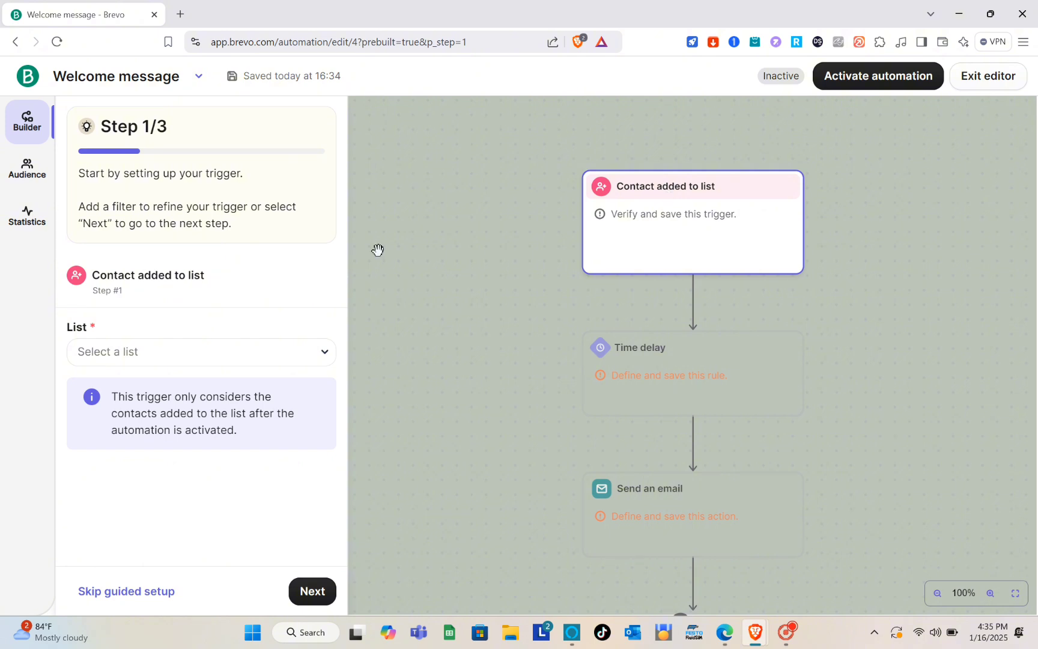
- Set the trigger to the identified_contacts list in the marketing_automation folder and the time delay to 1 day
{"action": "left_click", "coordinate": [138, 351]}
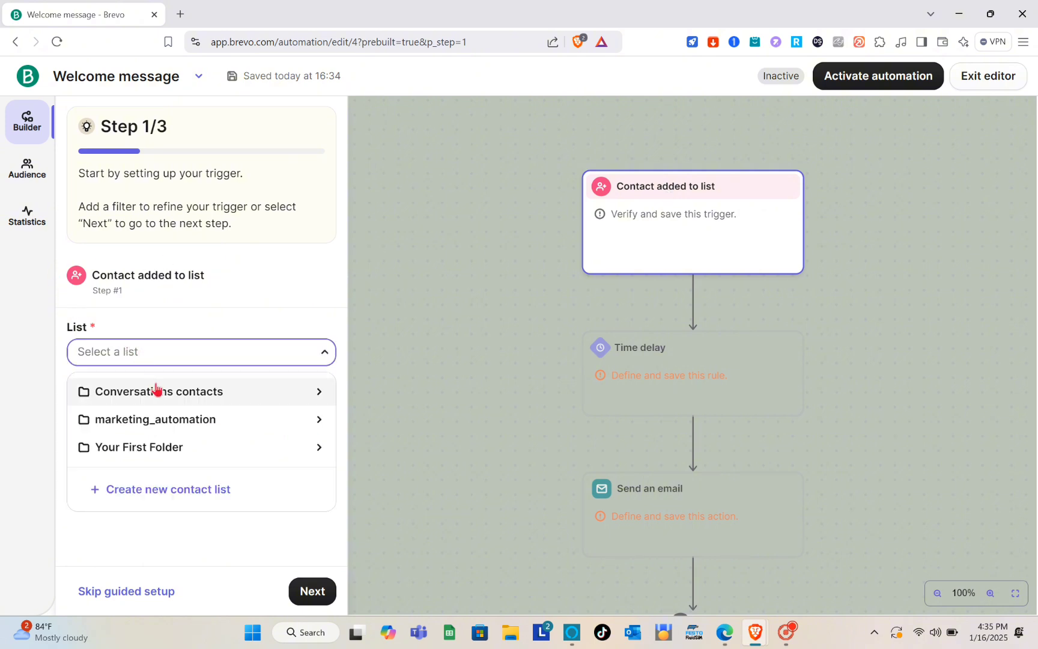
{"action": "left_click", "coordinate": [162, 419]}
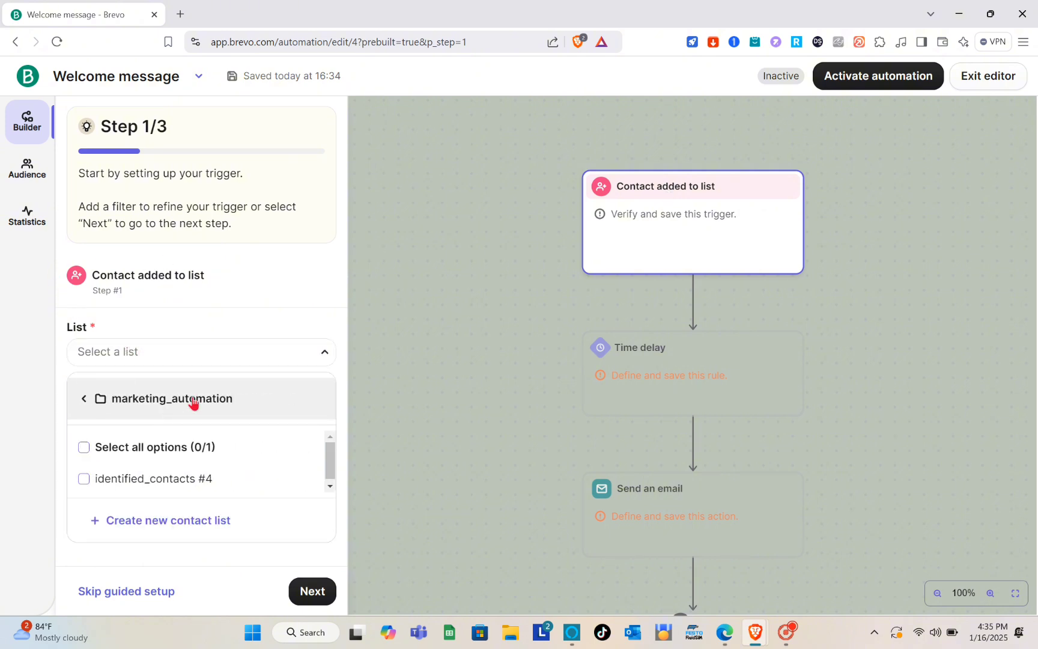
{"action": "left_click", "coordinate": [190, 447]}
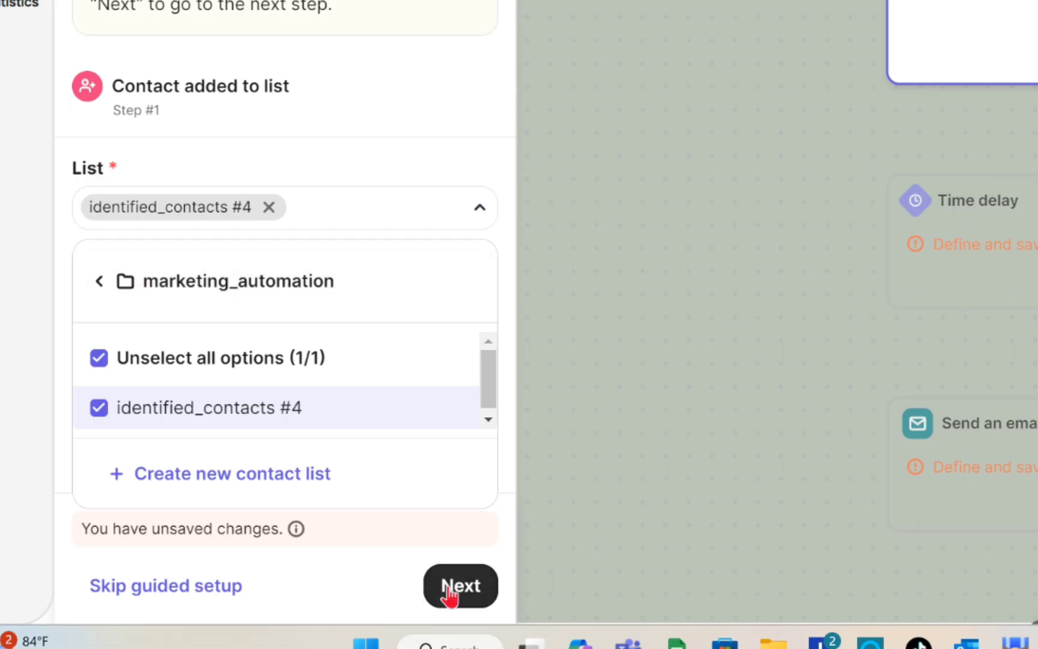
{"action": "left_click", "coordinate": [460, 586]}
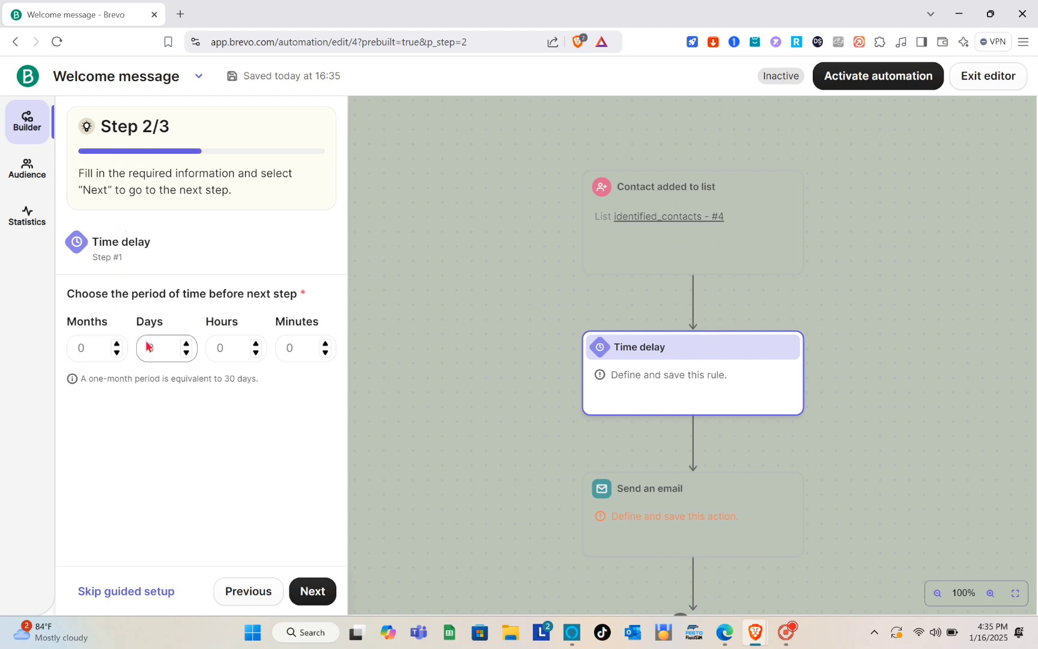
{"action": "left_click", "coordinate": [187, 344]}
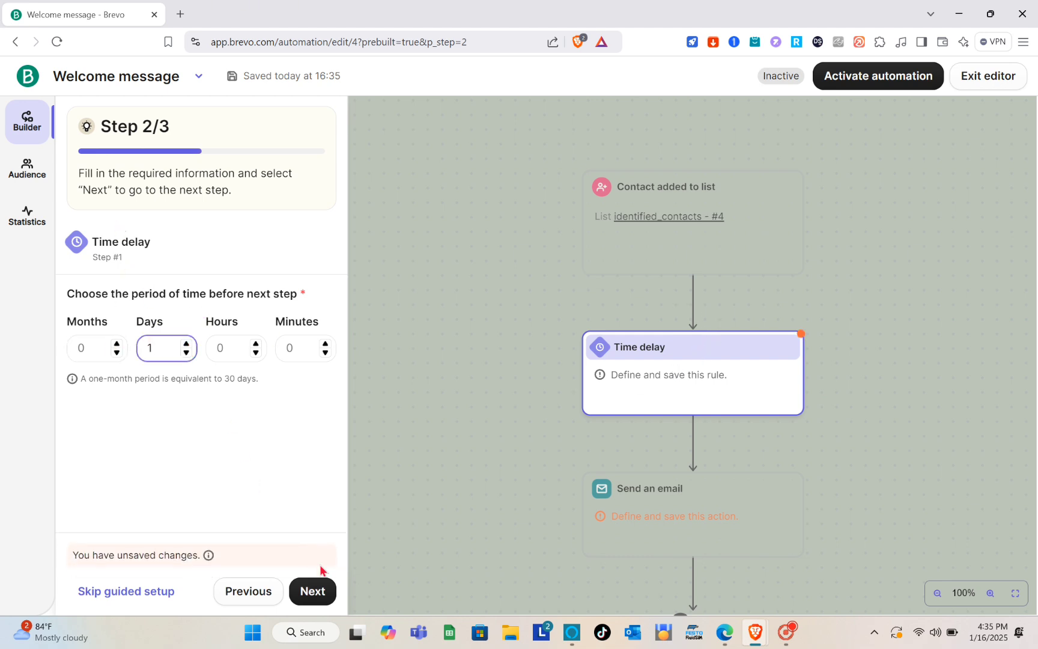
{"action": "left_click", "coordinate": [314, 587]}
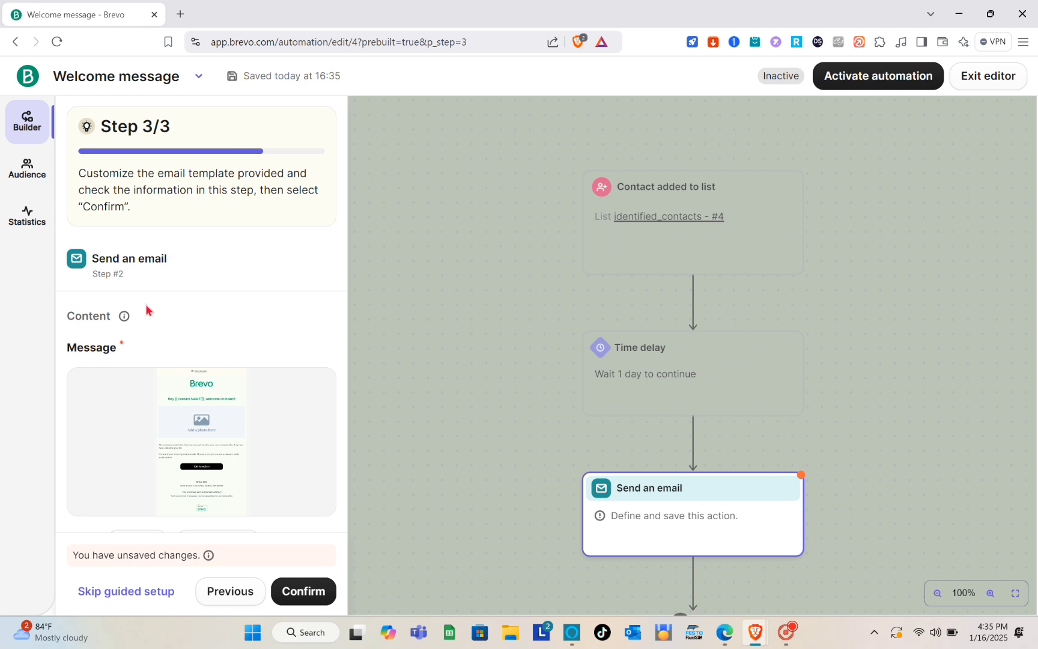
- Switch the welcome email's event data to "Event that triggered this automation" and back to "The email doesn't have variables"
{"action": "scroll", "coordinate": [120, 343], "scroll_direction": "down", "scroll_amount": 5}
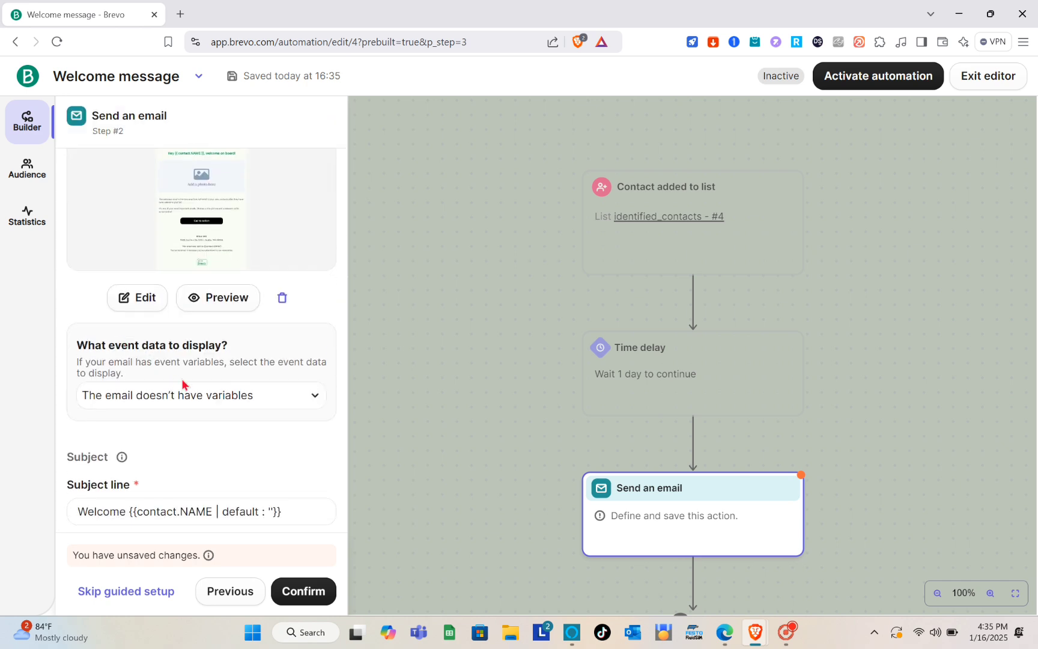
{"action": "left_click", "coordinate": [301, 319]}
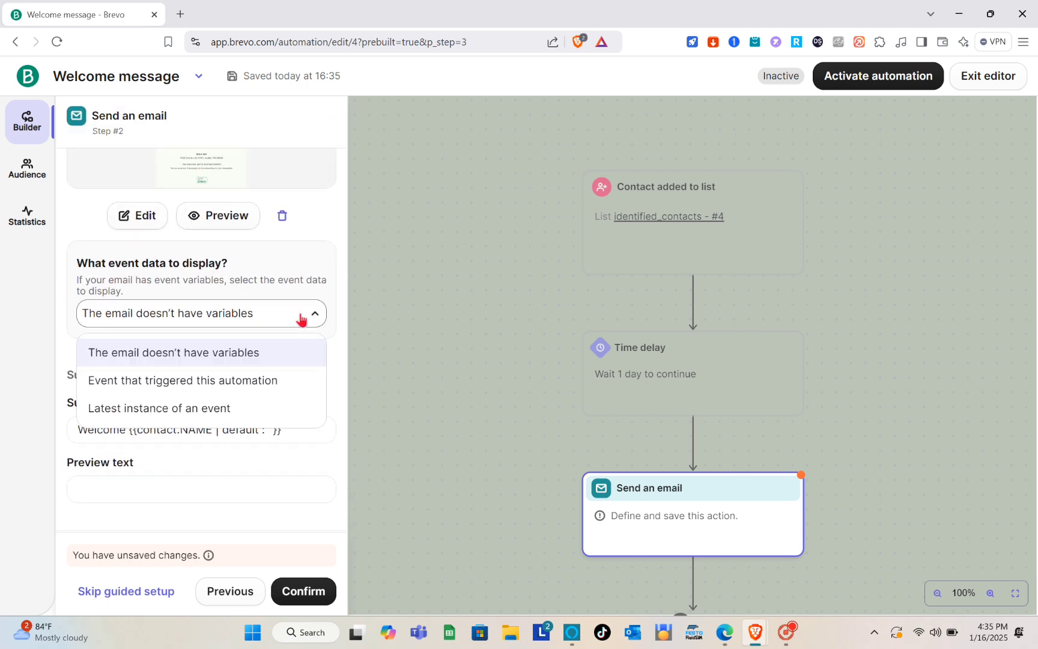
{"action": "left_click", "coordinate": [264, 384]}
{"action": "scroll", "coordinate": [259, 361], "scroll_direction": "down", "scroll_amount": 2}
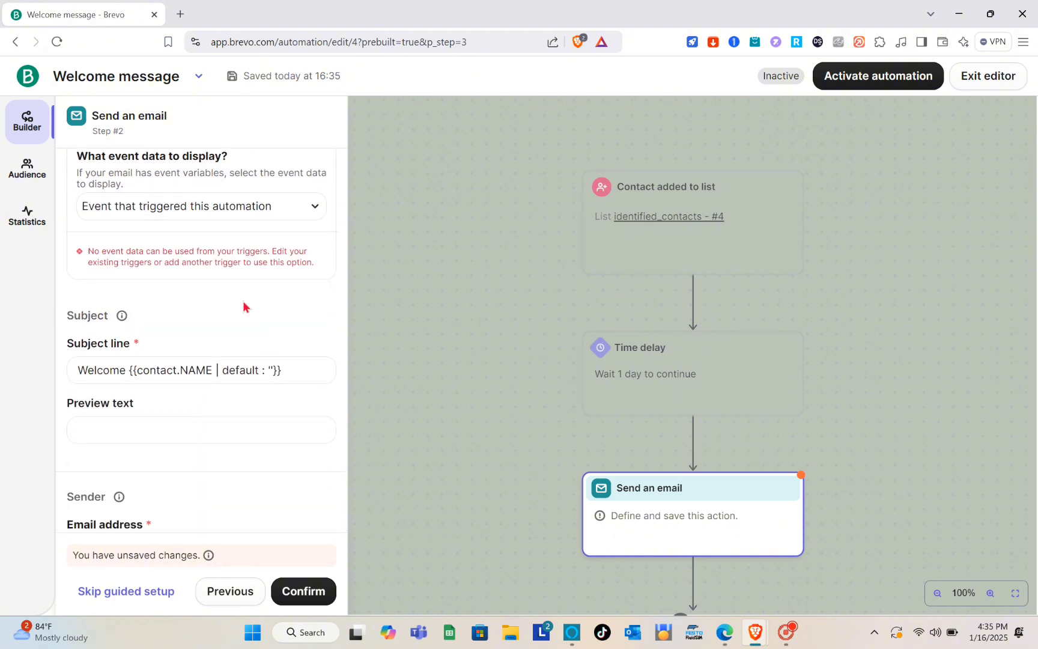
{"action": "scroll", "coordinate": [252, 303], "scroll_direction": "up", "scroll_amount": 2}
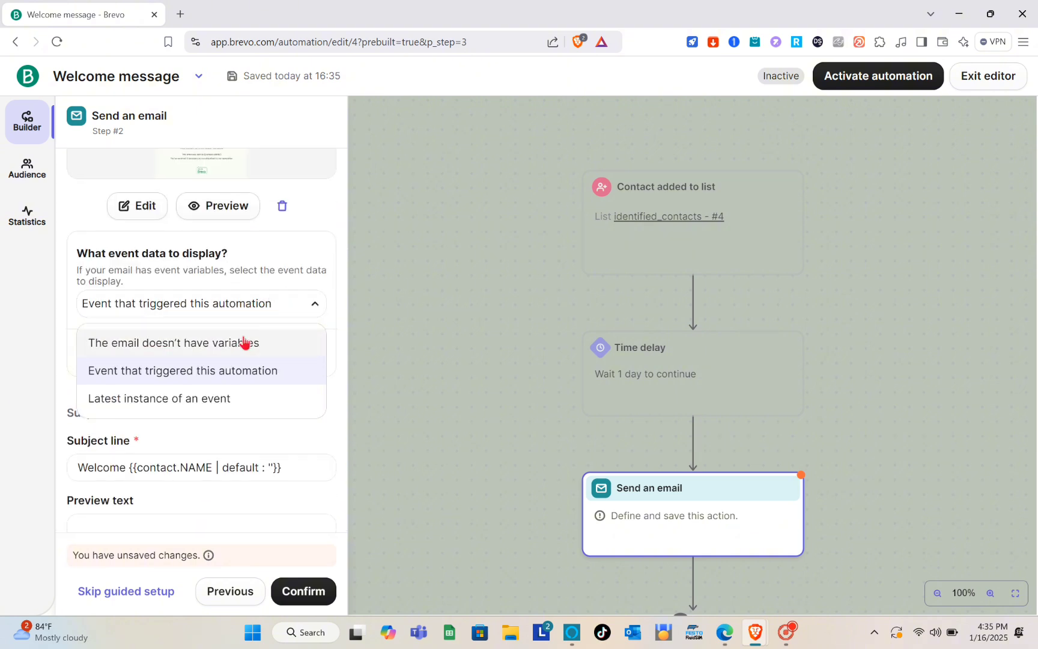
{"action": "left_click", "coordinate": [265, 349]}
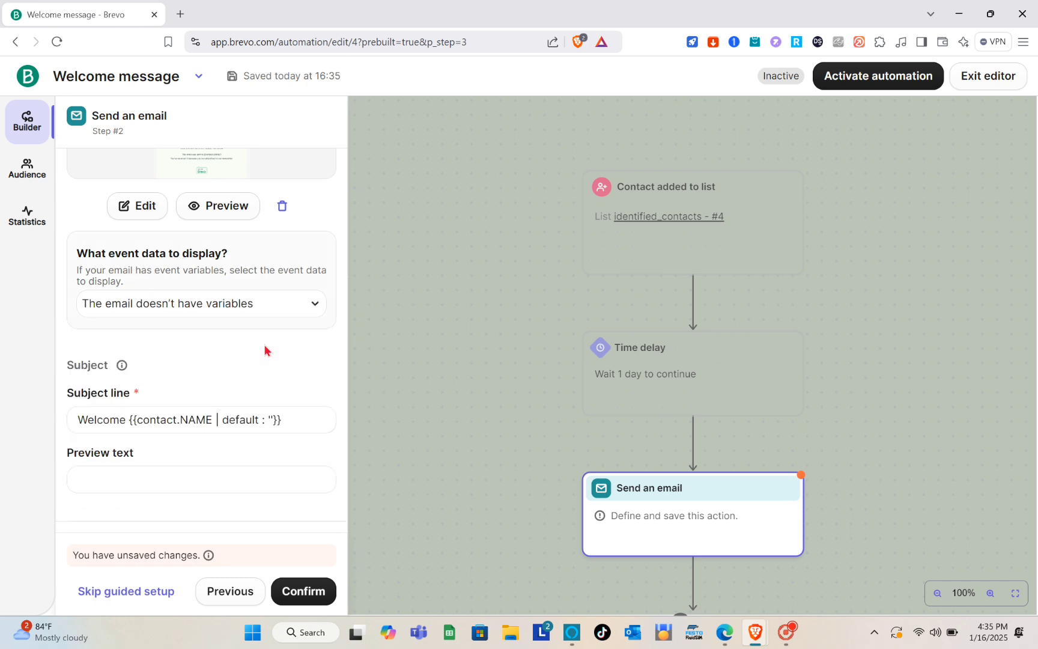
- Check the welcome email's subject line, preview text and sender details, and confirm the Send an email step
{"action": "scroll", "coordinate": [265, 349], "scroll_direction": "down", "scroll_amount": 1}
{"action": "scroll", "coordinate": [265, 349], "scroll_direction": "down", "scroll_amount": 3}
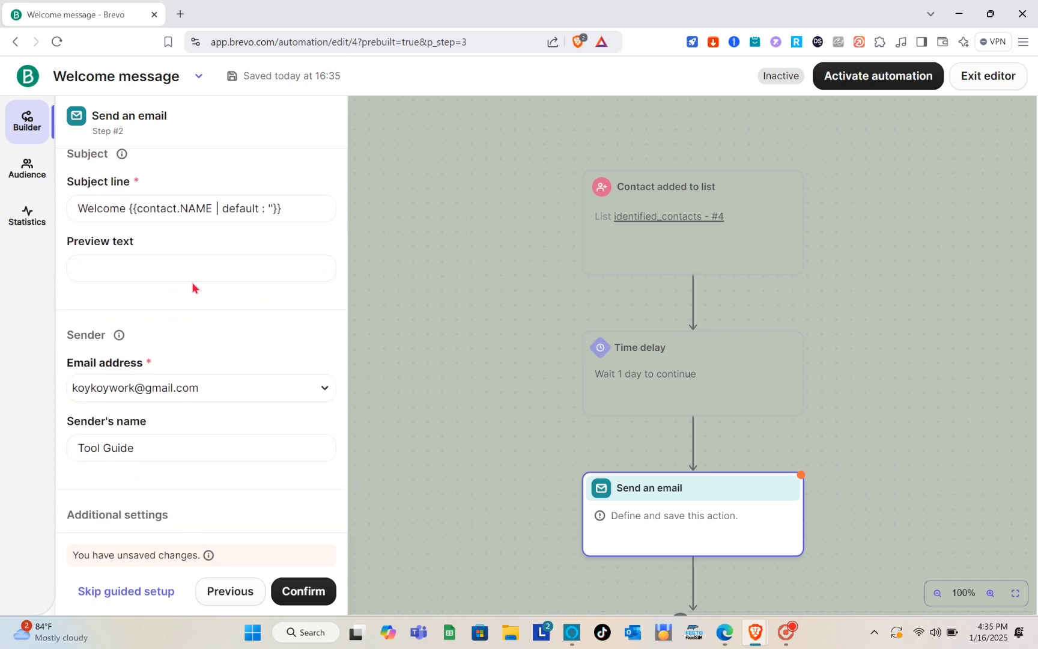
{"action": "scroll", "coordinate": [198, 284], "scroll_direction": "down", "scroll_amount": 2}
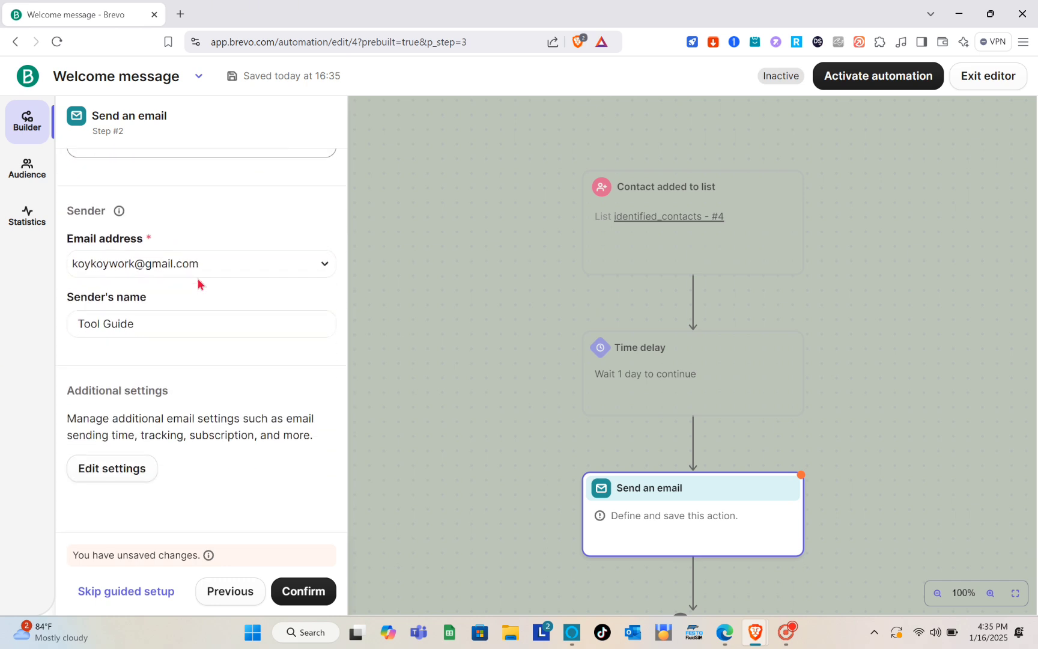
{"action": "left_click", "coordinate": [283, 586]}
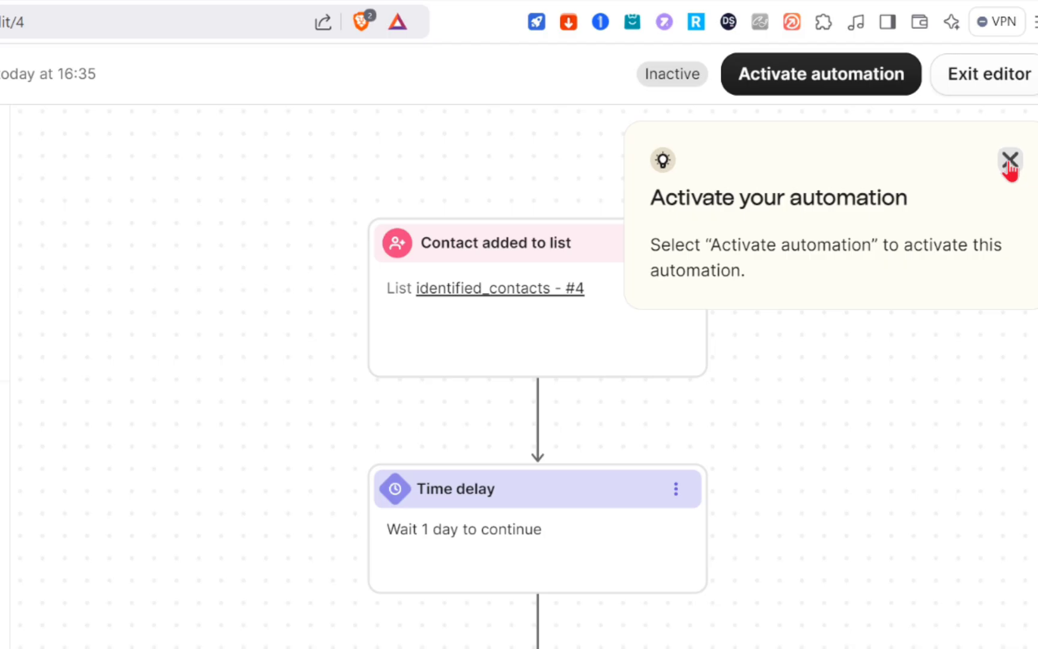
- Dismiss the activation tip, look over the workflow and activate the Welcome message automation with contact re-entry left off
{"action": "left_click", "coordinate": [1001, 133]}
{"action": "scroll", "coordinate": [737, 396], "scroll_direction": "down", "scroll_amount": 2}
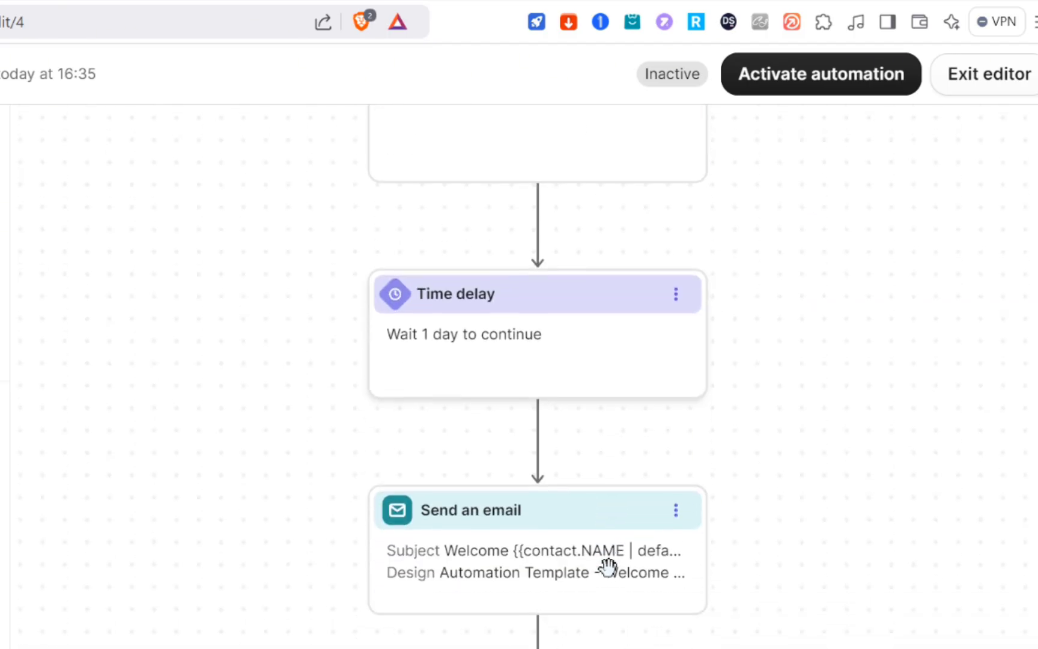
{"action": "scroll", "coordinate": [607, 565], "scroll_direction": "up", "scroll_amount": 5}
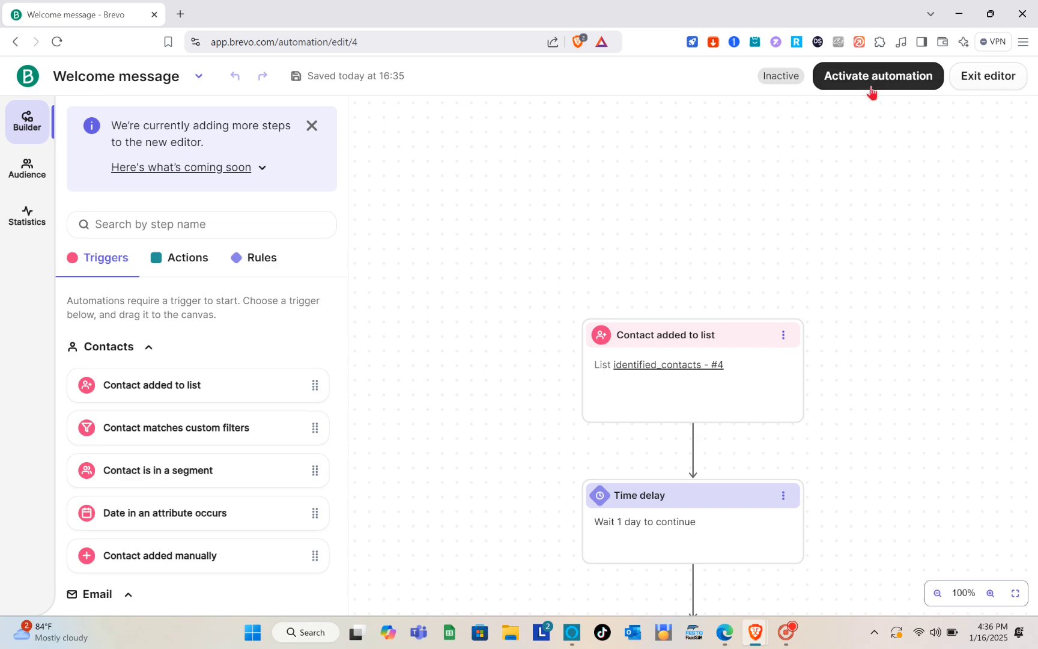
{"action": "left_click", "coordinate": [876, 89]}
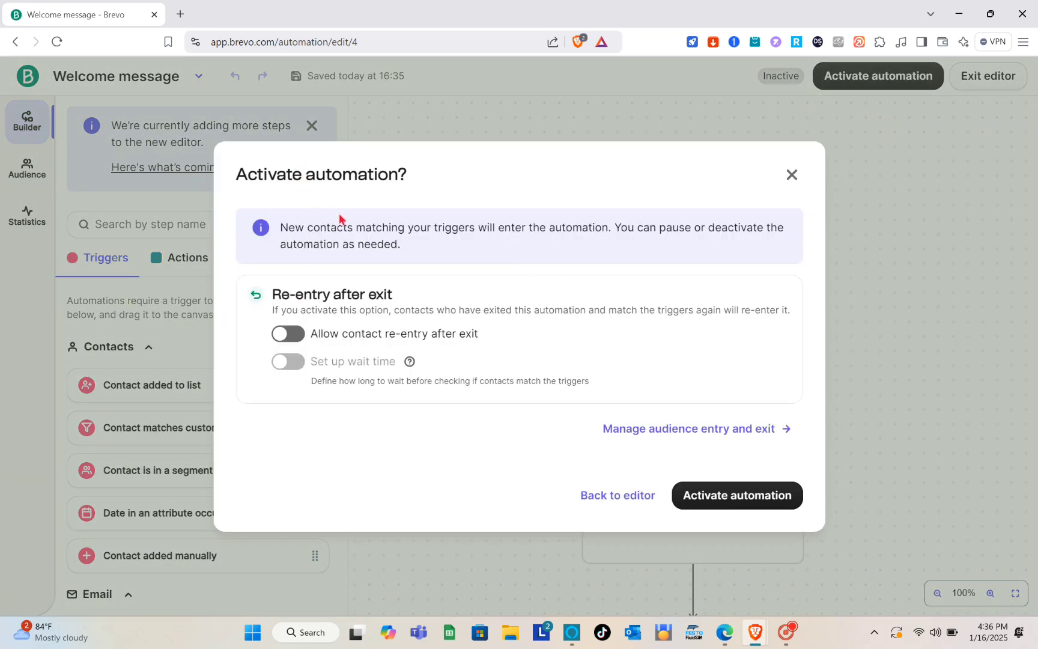
{"action": "left_click", "coordinate": [704, 496]}
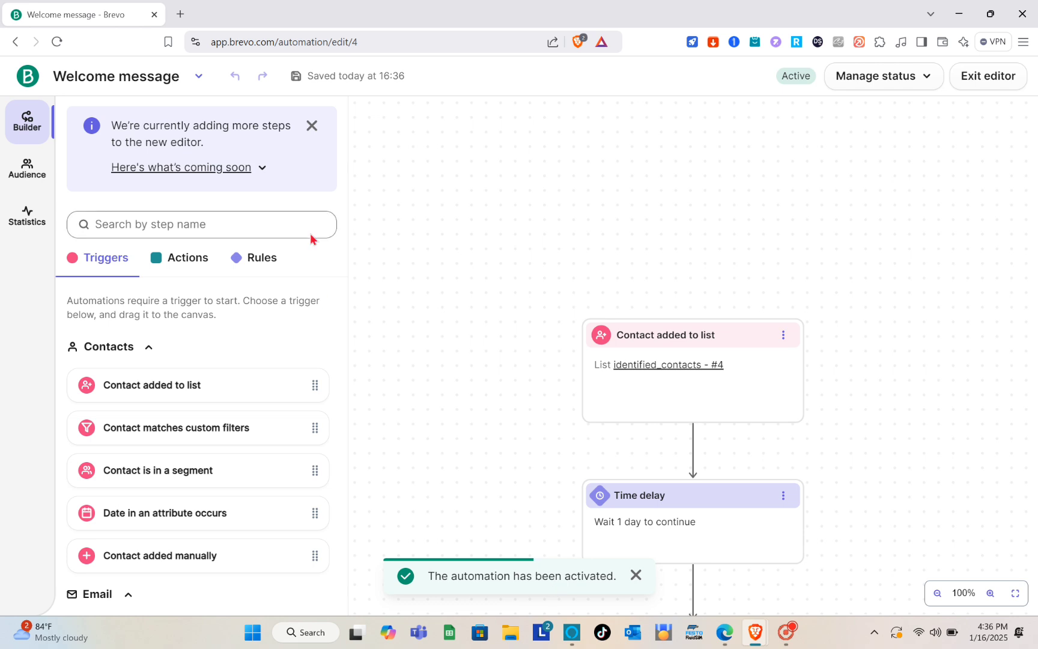
- Return to the Automations overview, dismiss the satisfaction survey and look through the list of automations
{"action": "left_click", "coordinate": [21, 49]}
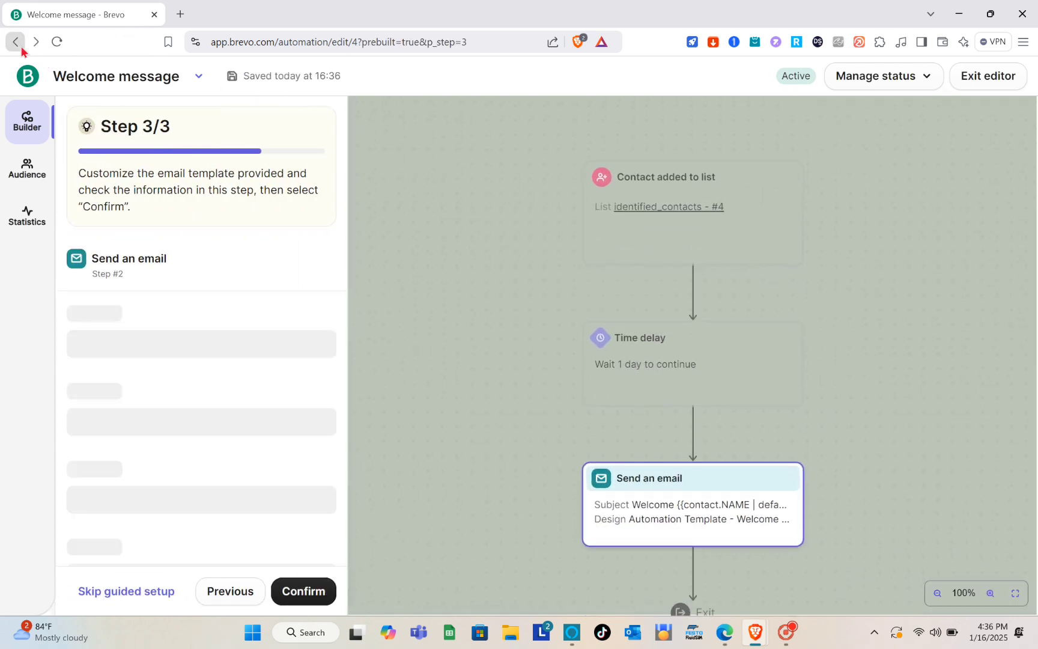
{"action": "left_click", "coordinate": [16, 41]}
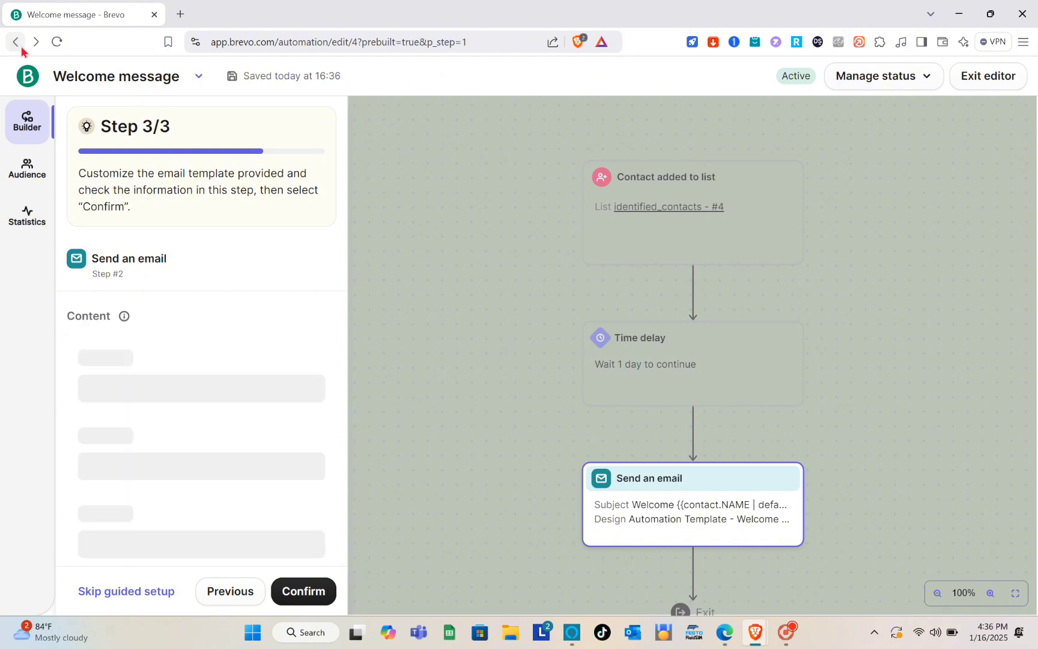
{"action": "left_click", "coordinate": [21, 49]}
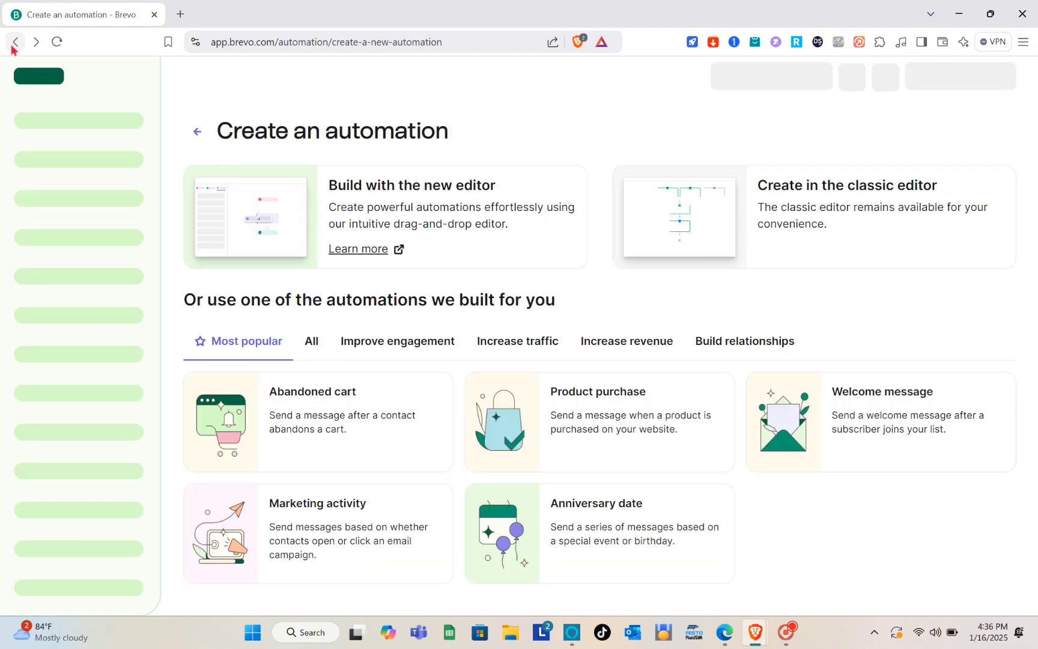
{"action": "left_click", "coordinate": [17, 42]}
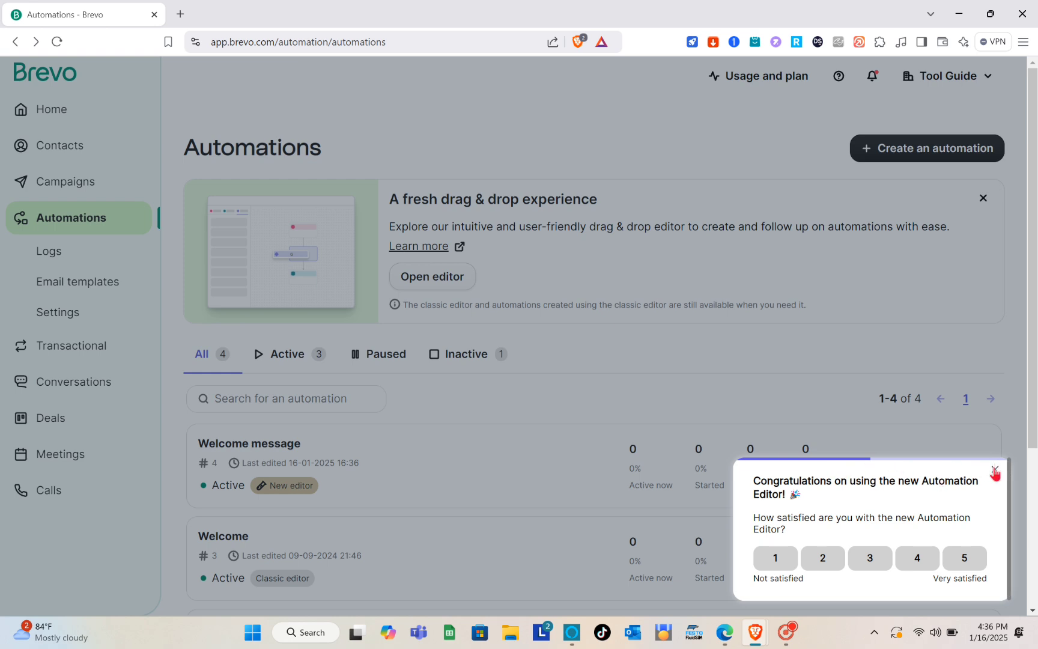
{"action": "left_click", "coordinate": [994, 470]}
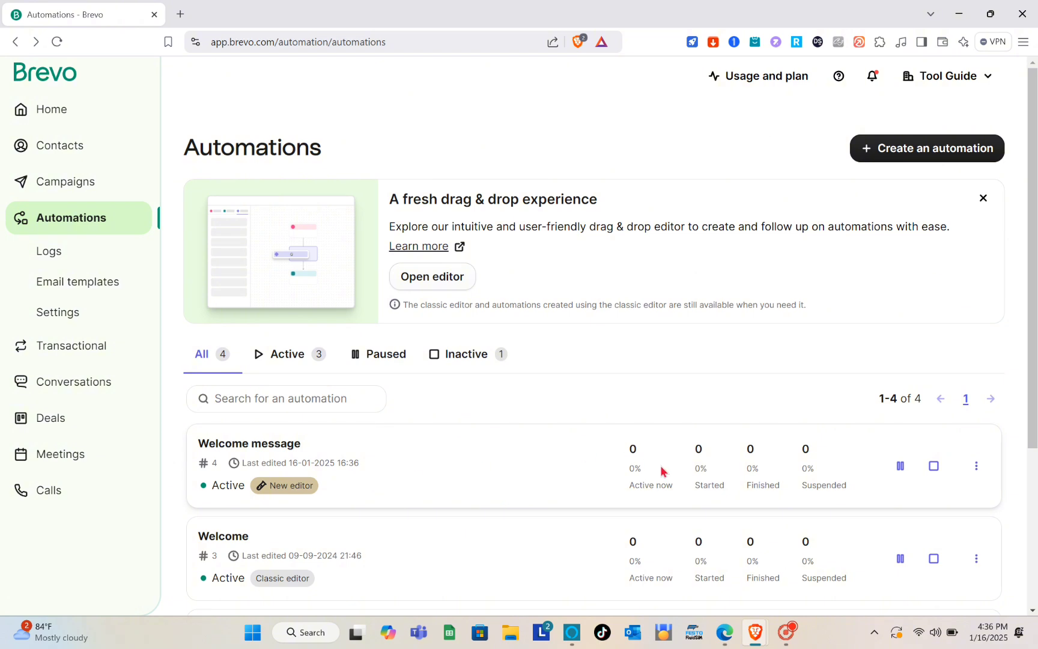
{"action": "scroll", "coordinate": [766, 485], "scroll_direction": "down", "scroll_amount": 1}
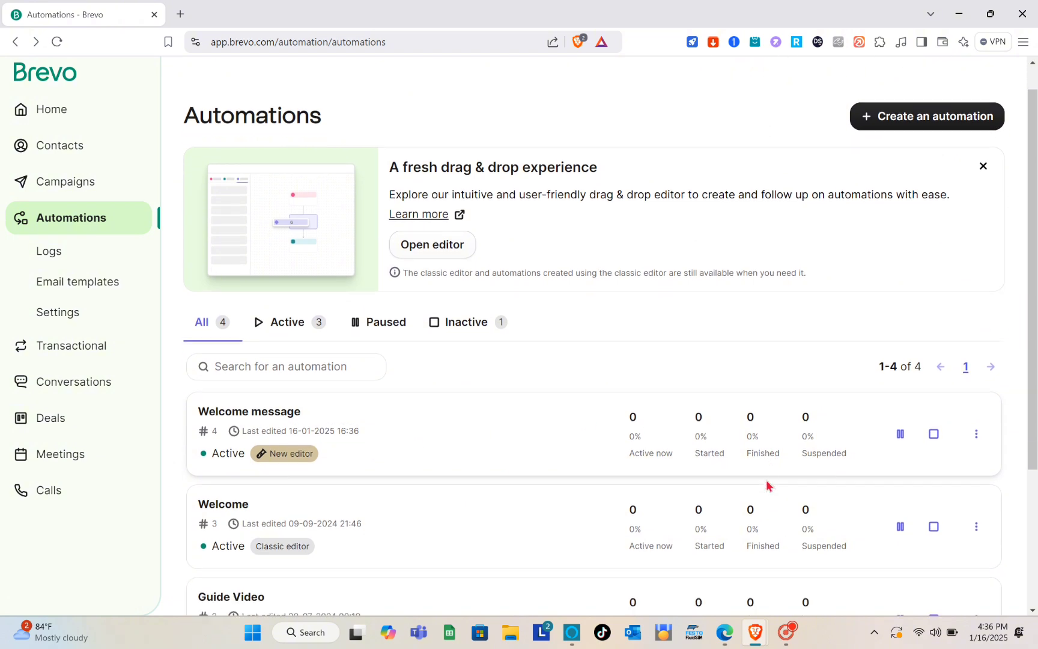
{"action": "scroll", "coordinate": [766, 486], "scroll_direction": "up", "scroll_amount": 1}
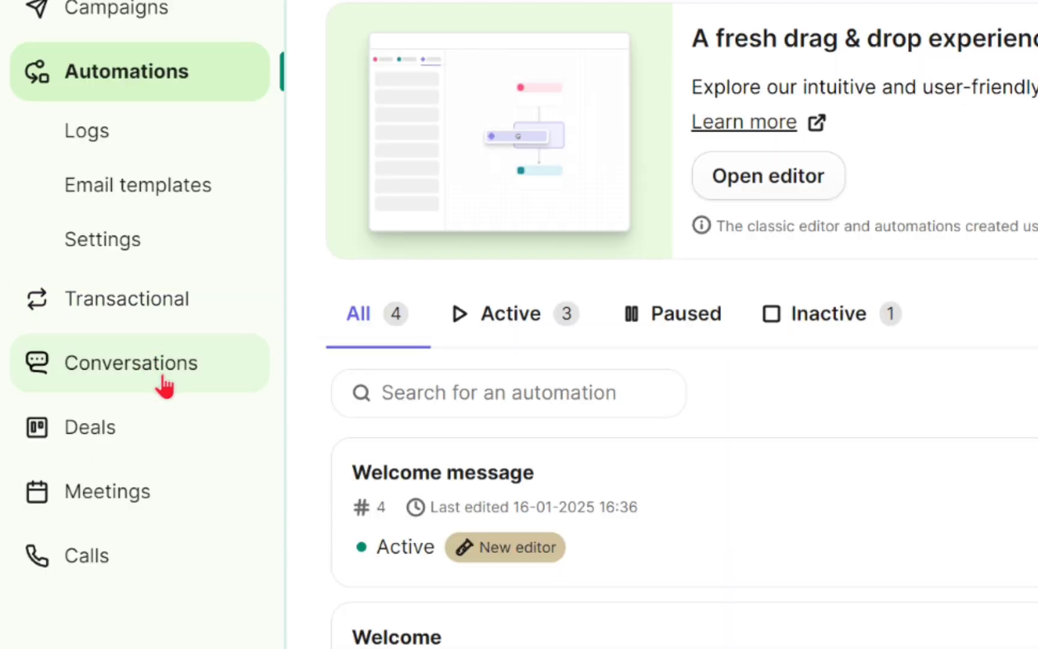
- Open Conversations to view the inbox and its channels, and go back to the home page
{"action": "left_click", "coordinate": [71, 425]}
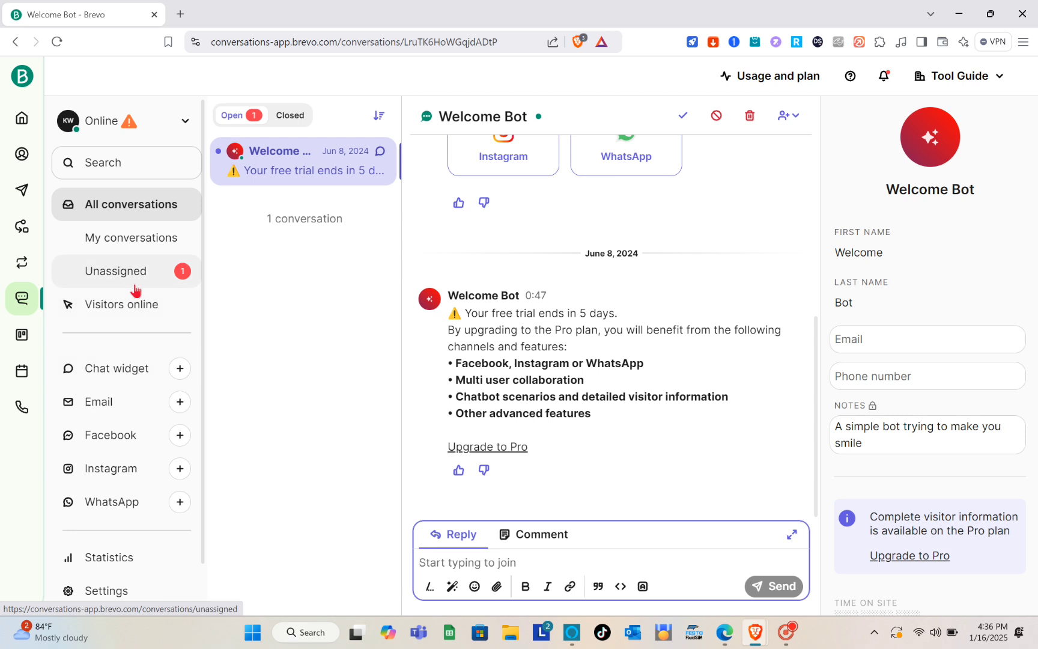
{"action": "left_click", "coordinate": [21, 124]}
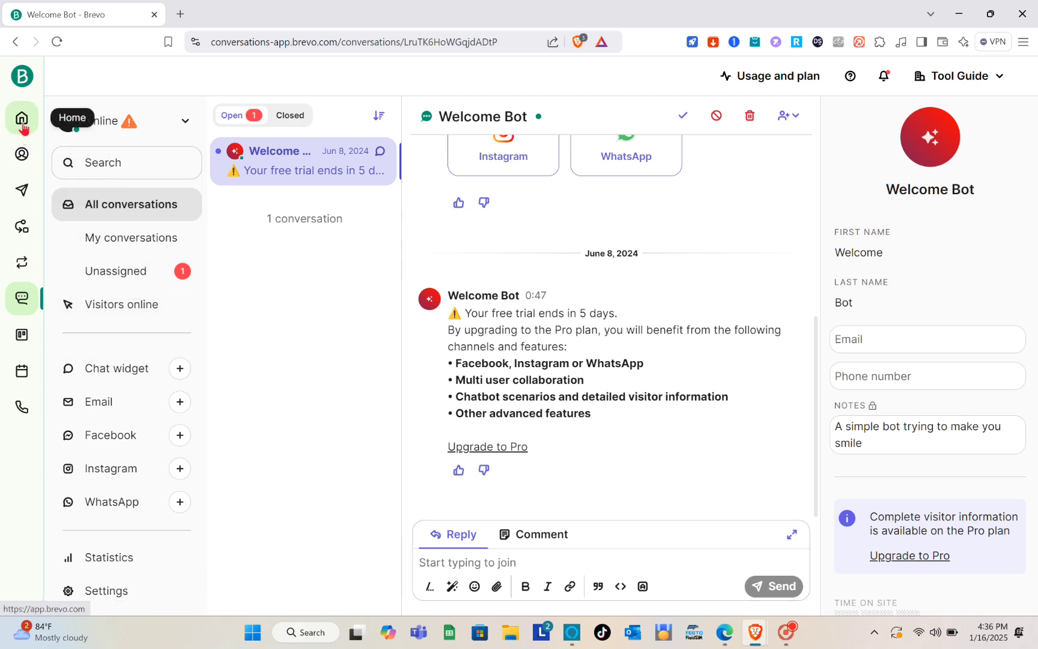